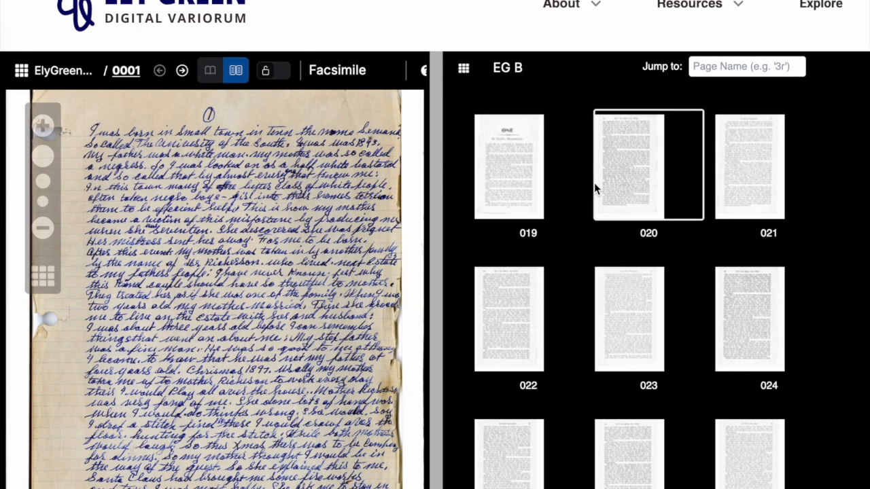
pyautogui.click(39, 127)
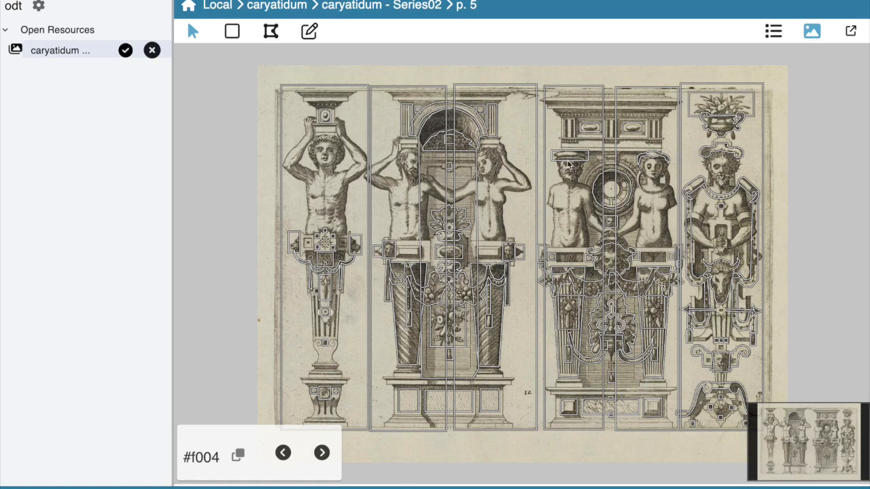
pyautogui.scroll(5, 579, 182)
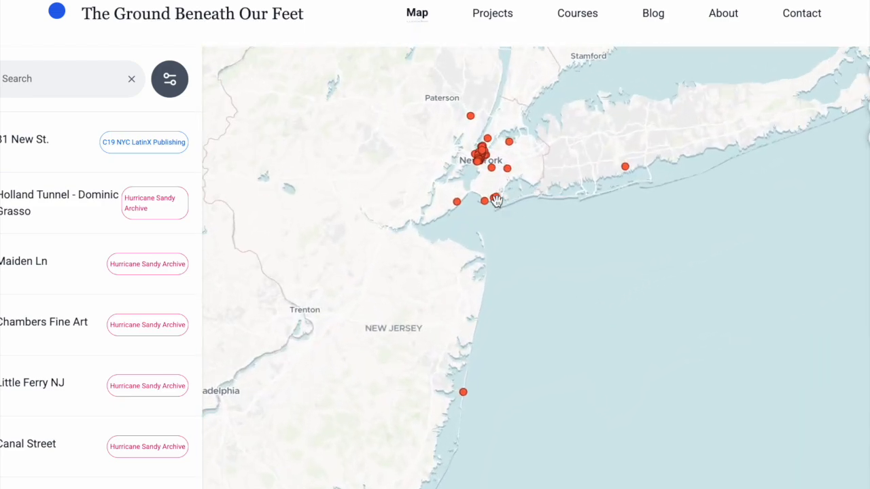
pyautogui.click(484, 162)
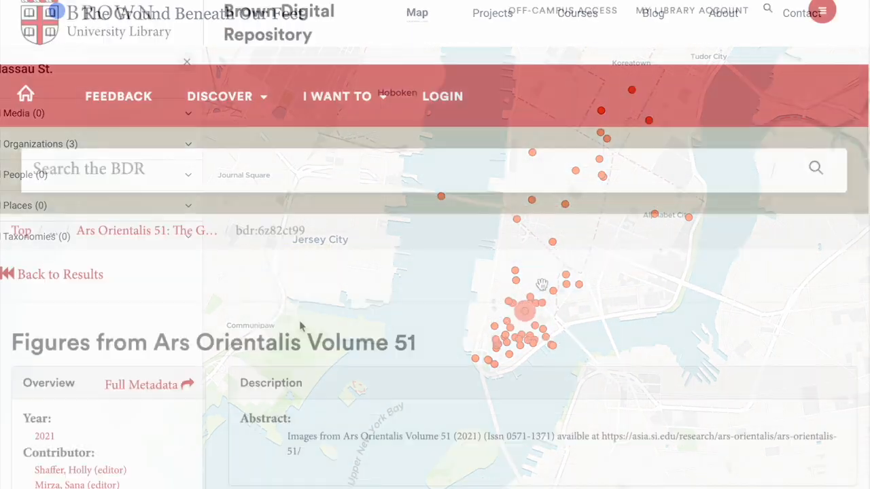
# Step: Open the IIIF manifest of the "Figures from Ars Orientalis Volume 51" item in the Brown Digital Repository
pyautogui.scroll(-8, 435, 272)
pyautogui.scroll(2, 435, 272)
pyautogui.scroll(1, 435, 272)
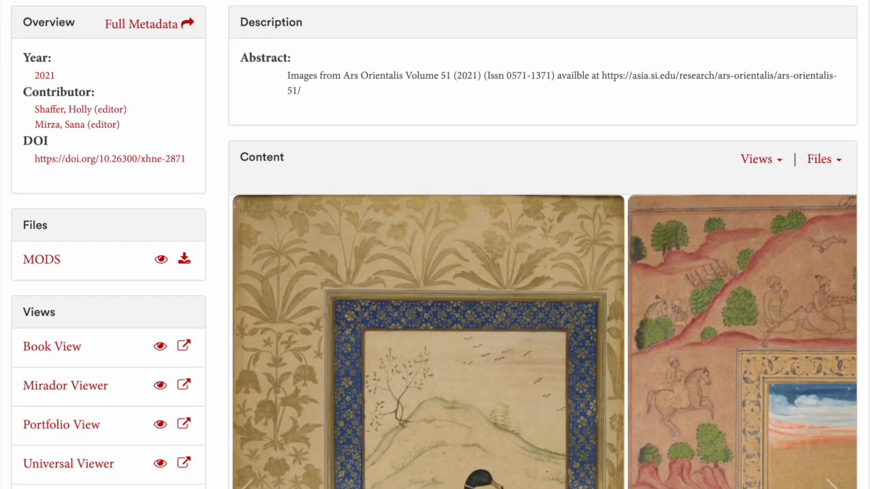
pyautogui.click(762, 162)
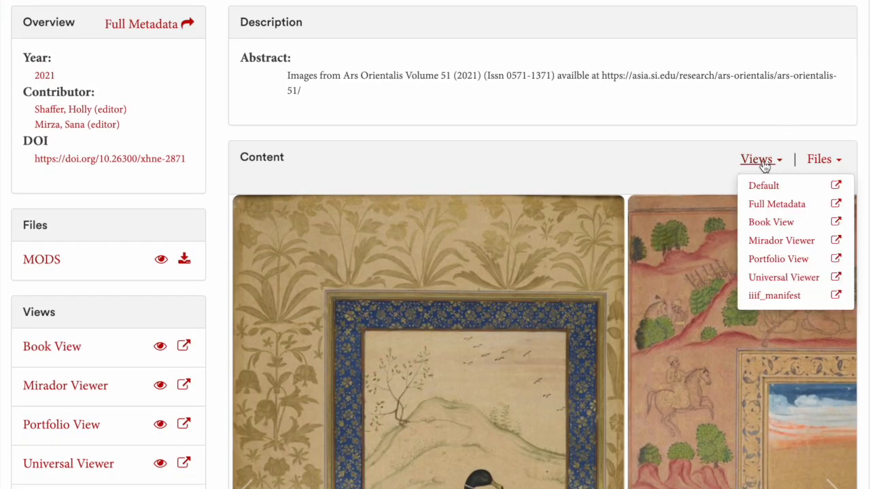
pyautogui.click(773, 298)
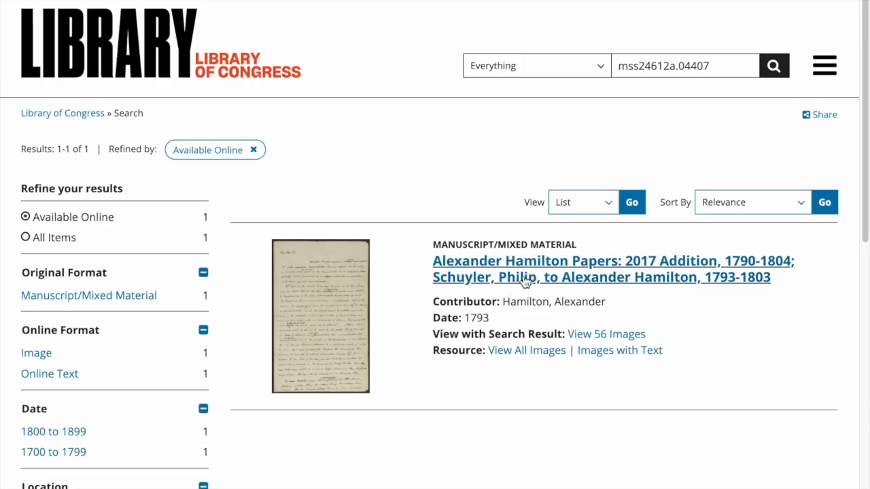
# Step: Open the Alexander Hamilton Papers: 2017 Addition item from the Library of Congress results and display its manuscript image in the page viewer
pyautogui.click(524, 282)
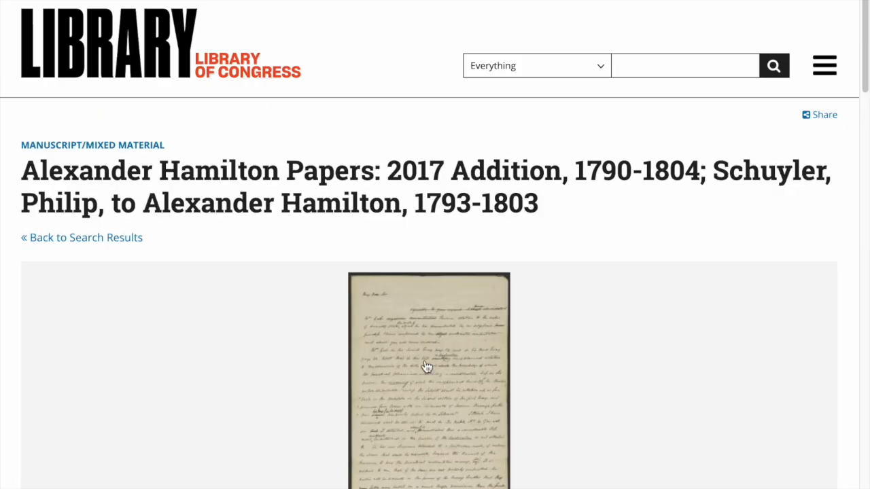
pyautogui.click(248, 437)
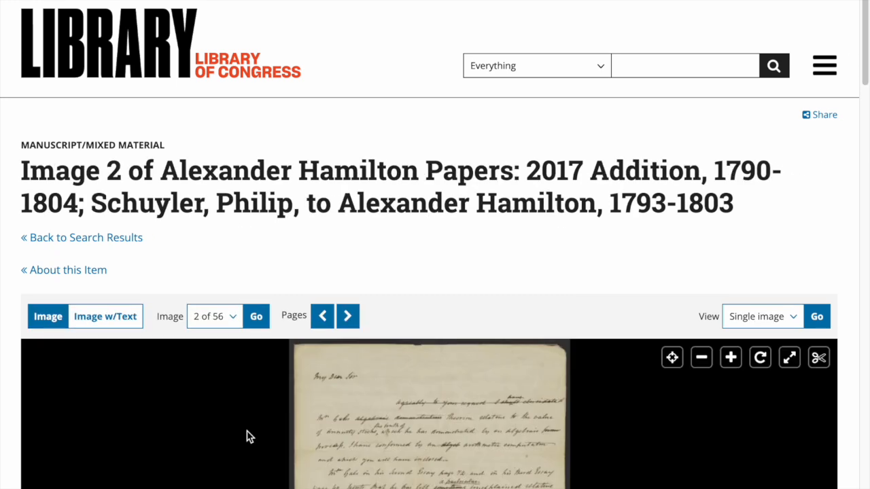
pyautogui.moveTo(866, 49)
pyautogui.mouseDown()
pyautogui.moveTo(860, 107)
pyautogui.moveTo(850, 74)
pyautogui.moveTo(857, 44)
pyautogui.mouseUp()
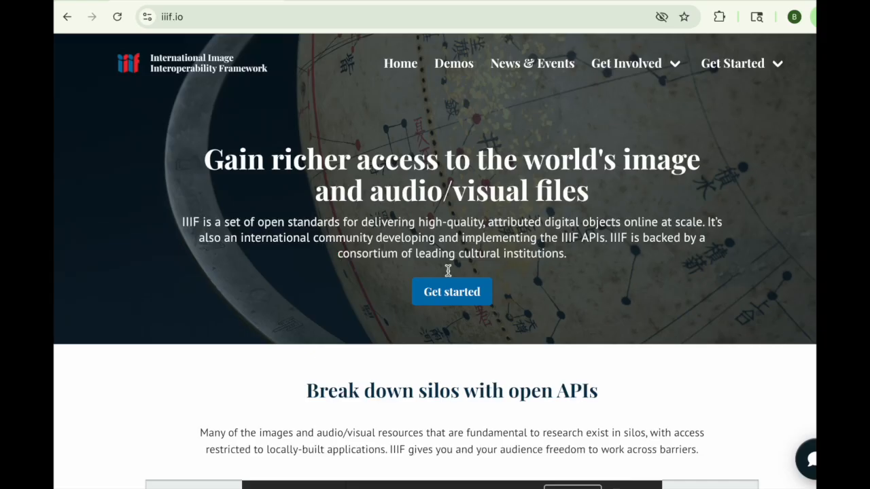
# Step: Open the getting-started page of the iiif.io website and look through its content
pyautogui.click(435, 297)
pyautogui.scroll(-8, 646, 282)
pyautogui.scroll(-10, 451, 272)
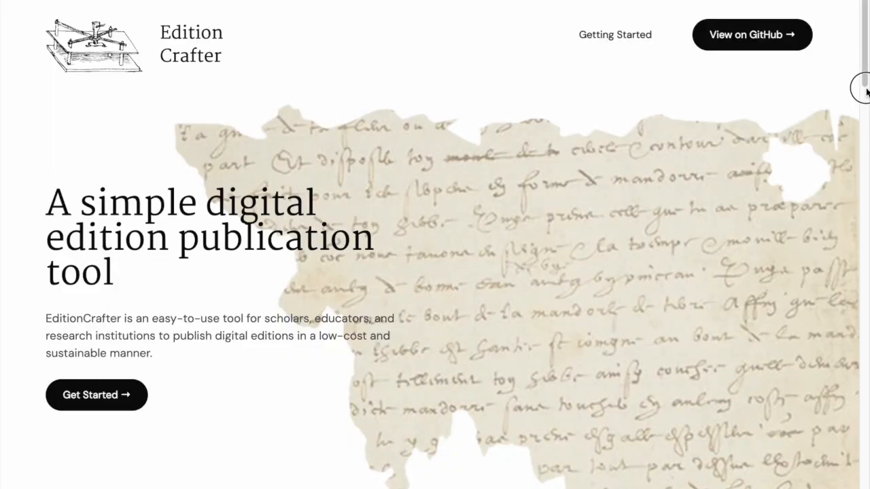
pyautogui.moveTo(860, 86); pyautogui.dragTo(865, 153)
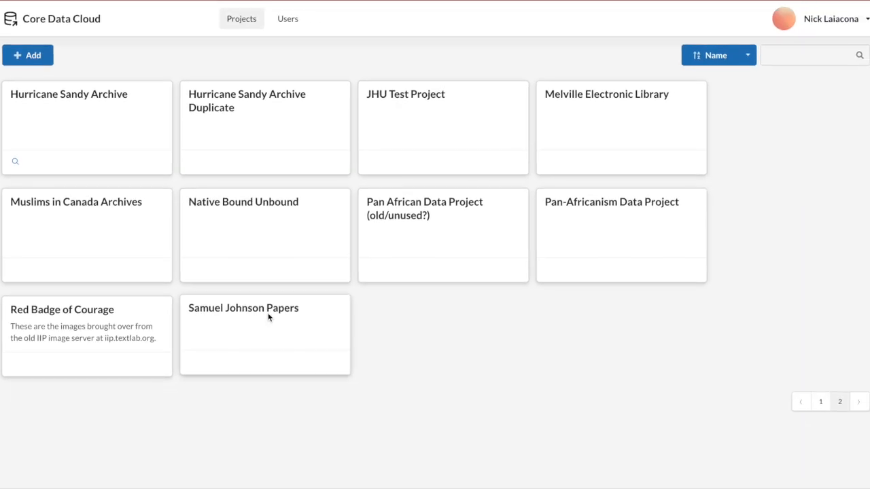
pyautogui.click(269, 317)
pyautogui.click(184, 56)
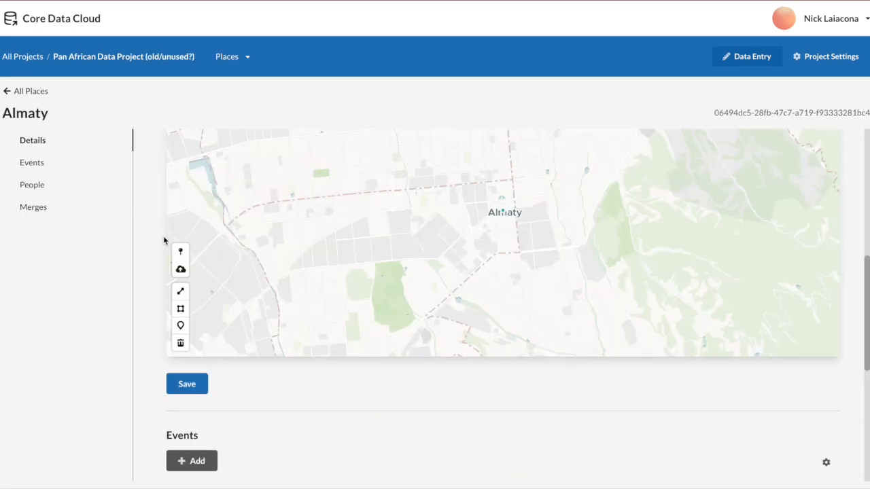
pyautogui.scroll(4, 163, 236)
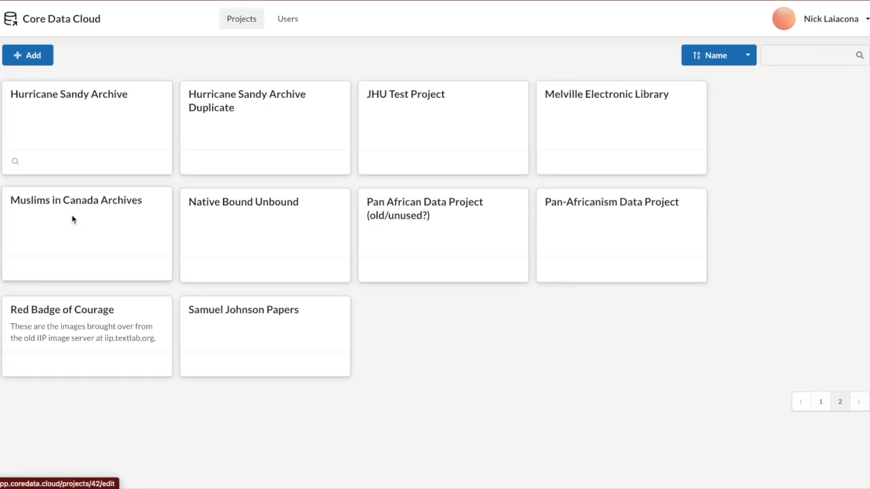
pyautogui.click(315, 256)
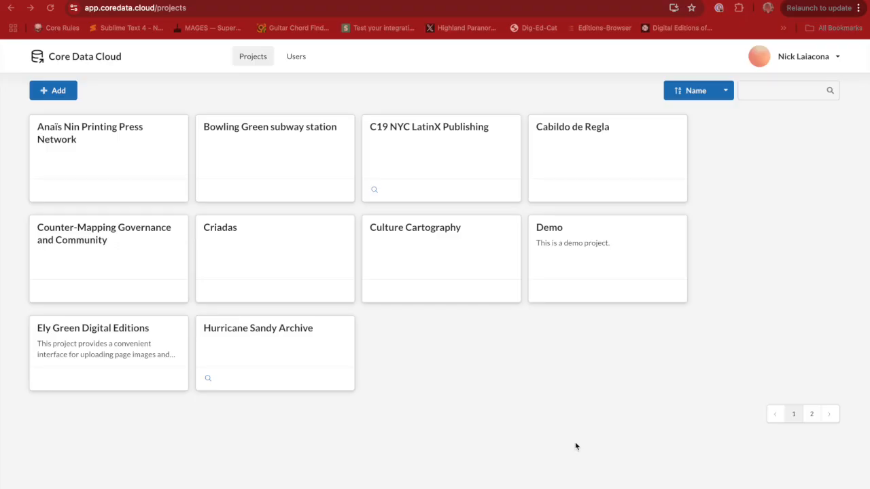
# Step: Create and save a new Core Data Cloud project named "Creating IIIF Manifests with Core Data"
pyautogui.click(54, 91)
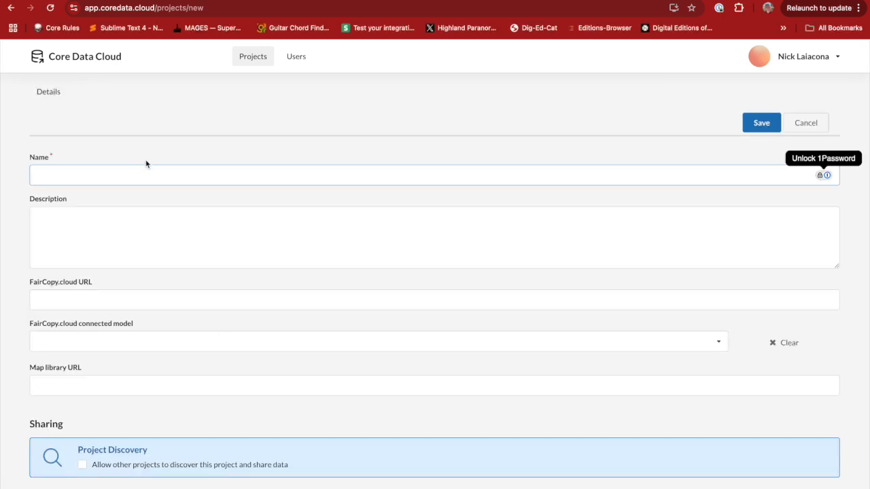
pyautogui.press('super+v')
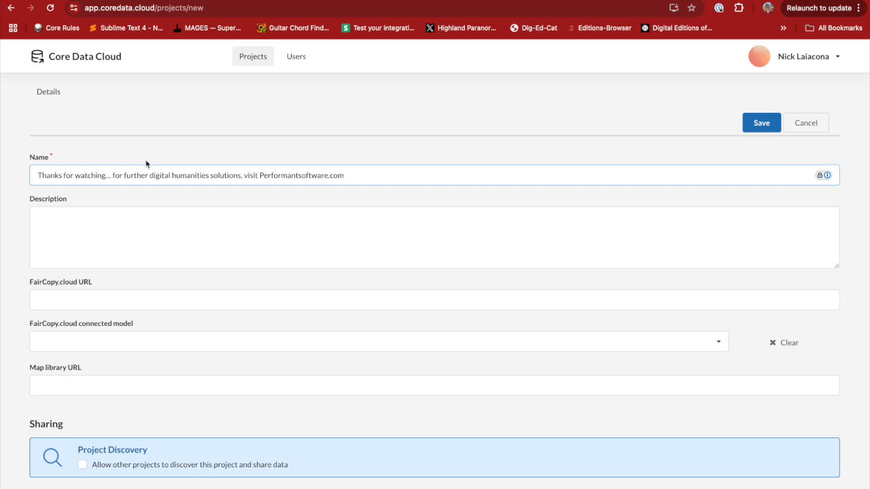
pyautogui.press('super+a')
pyautogui.press('BackSpace')
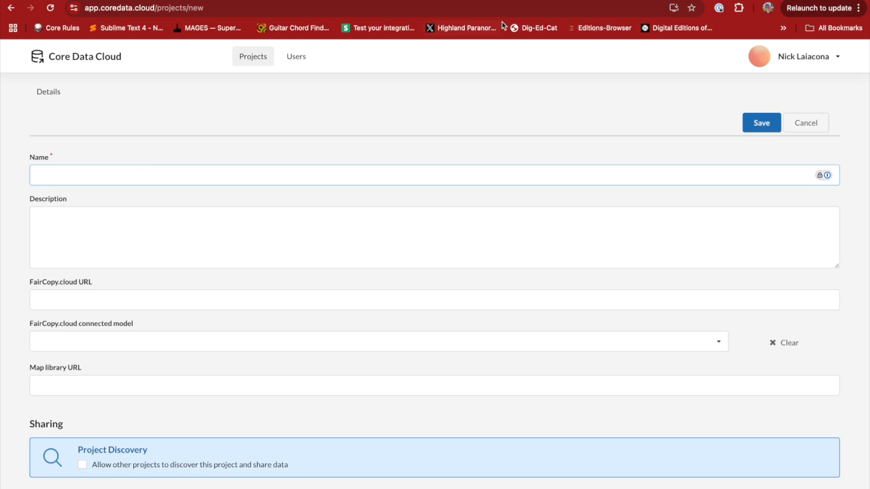
pyautogui.write('Creating IIIF Manifests with Core Data')
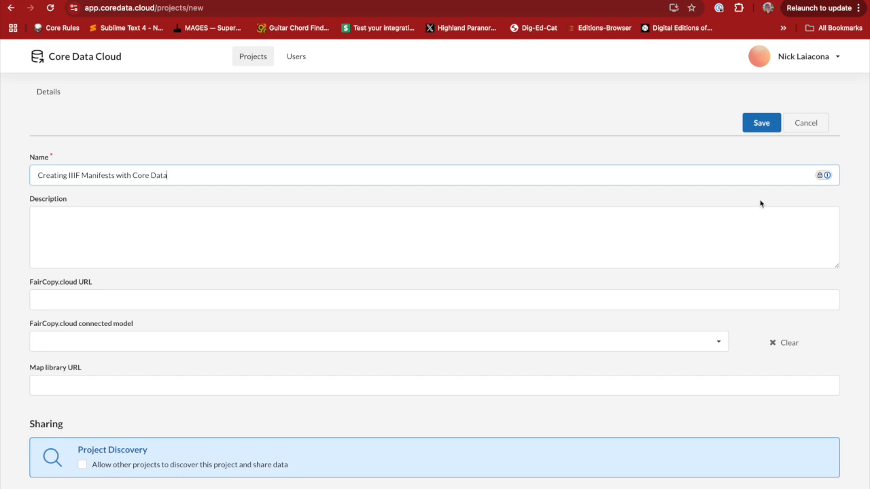
pyautogui.click(761, 123)
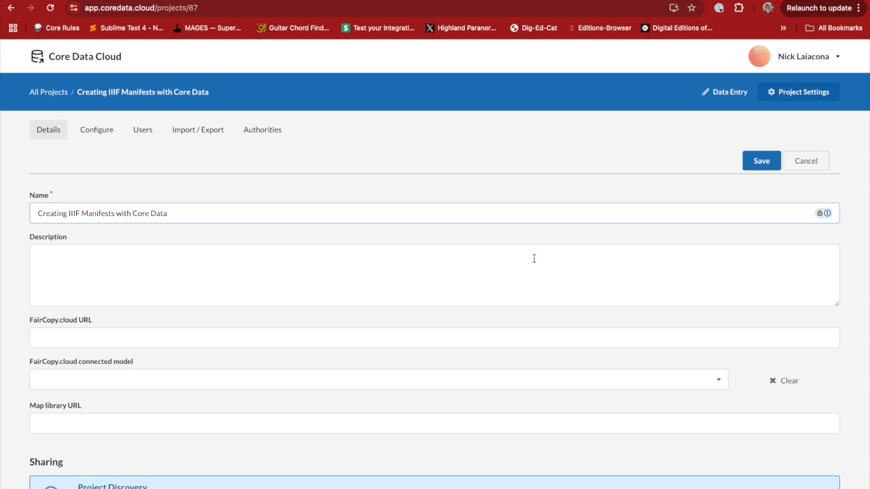
# Step: Add a model of type Media content named "Images" to the project configuration and save it
pyautogui.click(117, 131)
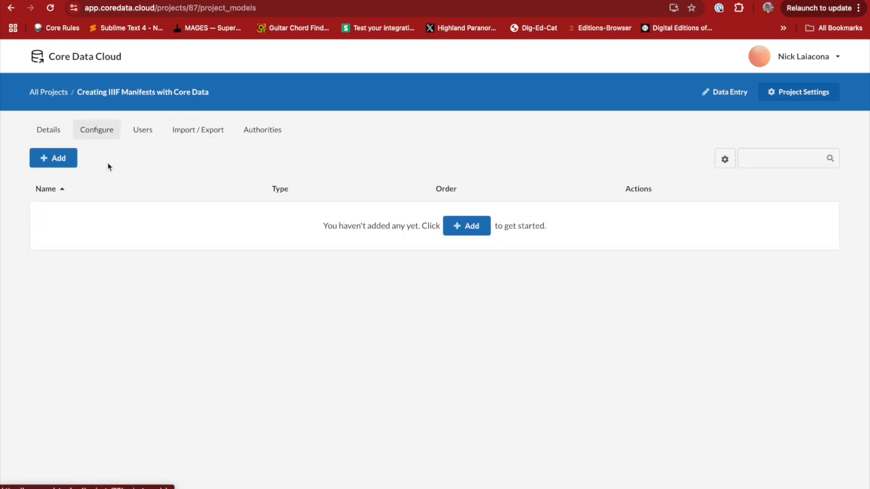
pyautogui.click(475, 226)
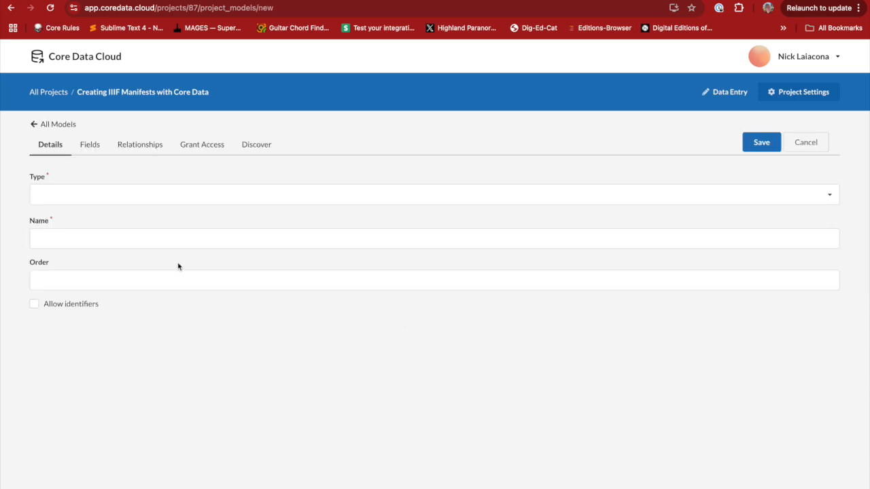
pyautogui.click(117, 198)
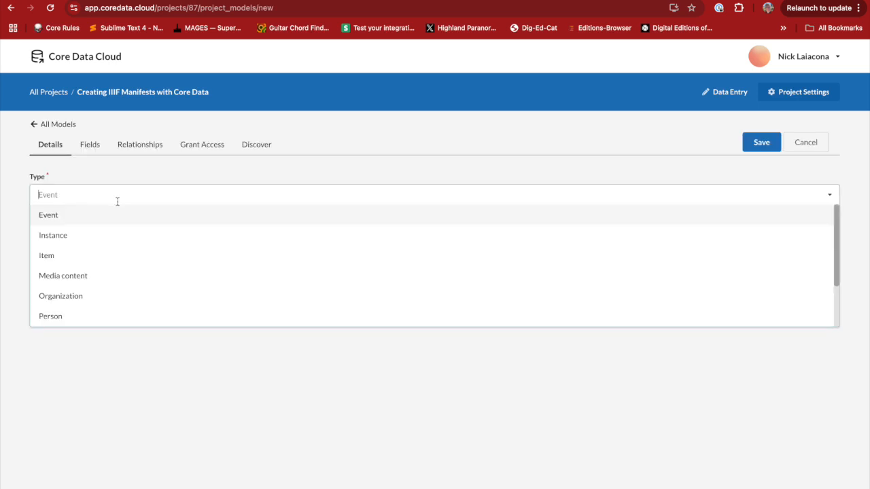
pyautogui.click(101, 276)
pyautogui.click(106, 237)
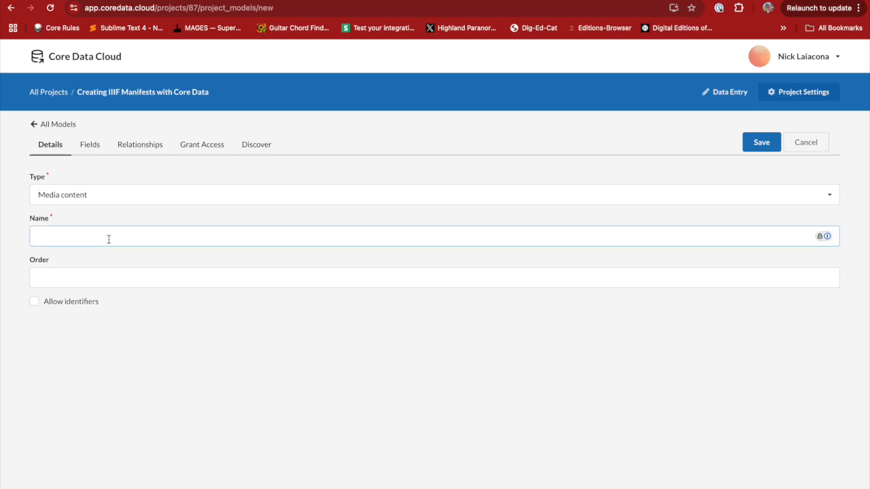
pyautogui.write('Images')
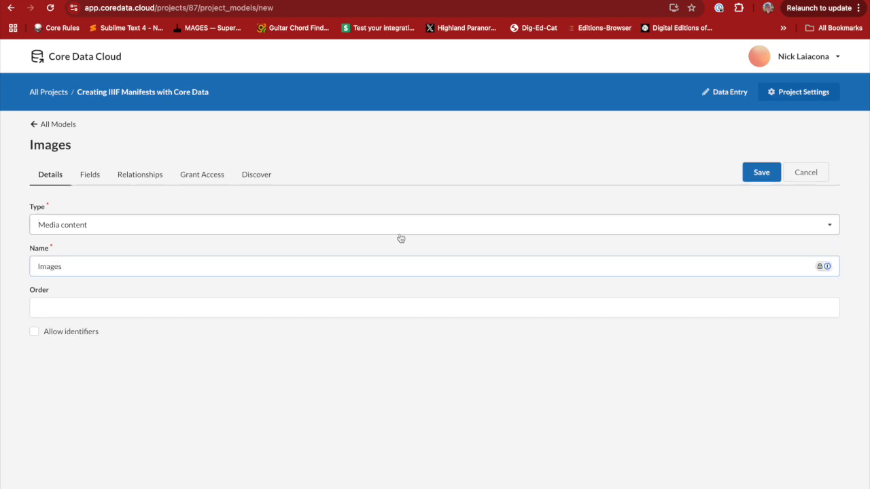
pyautogui.click(763, 173)
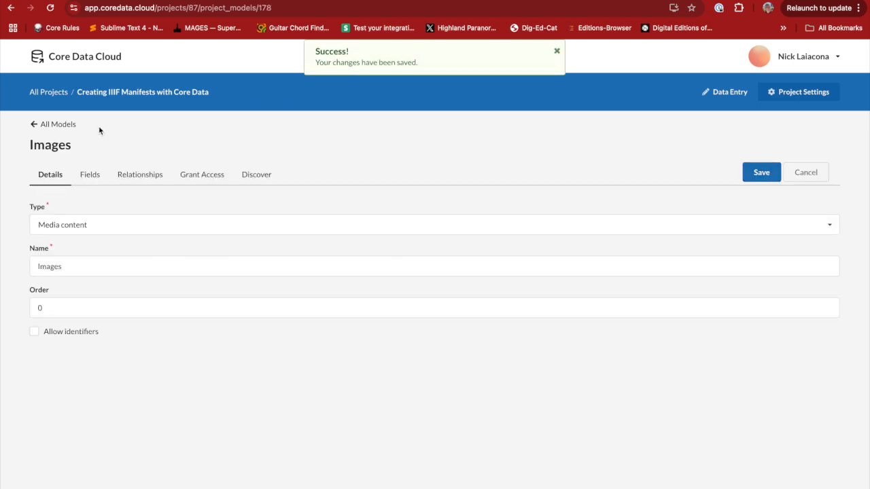
# Step: Add a second project model of type Work named "Documents" and save it
pyautogui.click(32, 125)
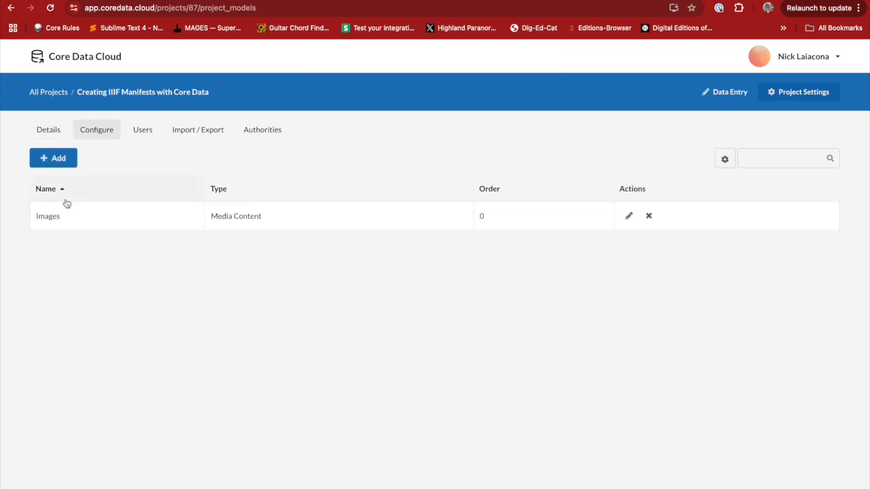
pyautogui.click(54, 158)
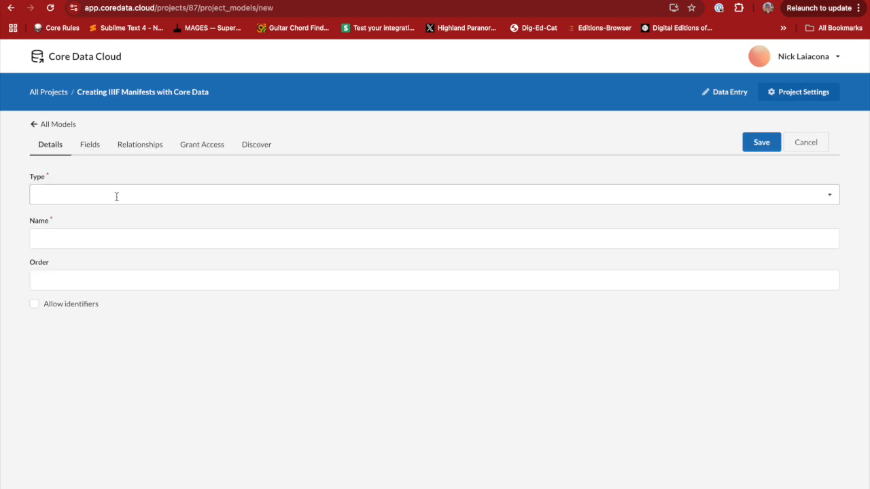
pyautogui.click(114, 193)
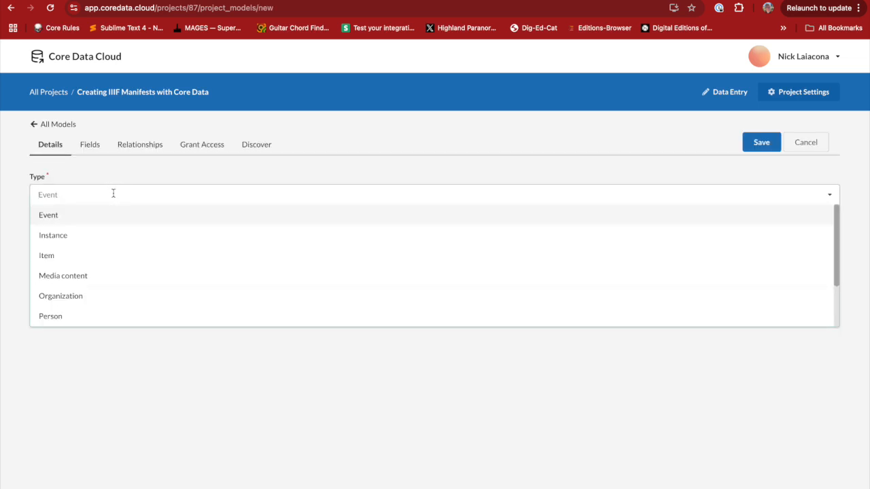
pyautogui.scroll(-3, 117, 251)
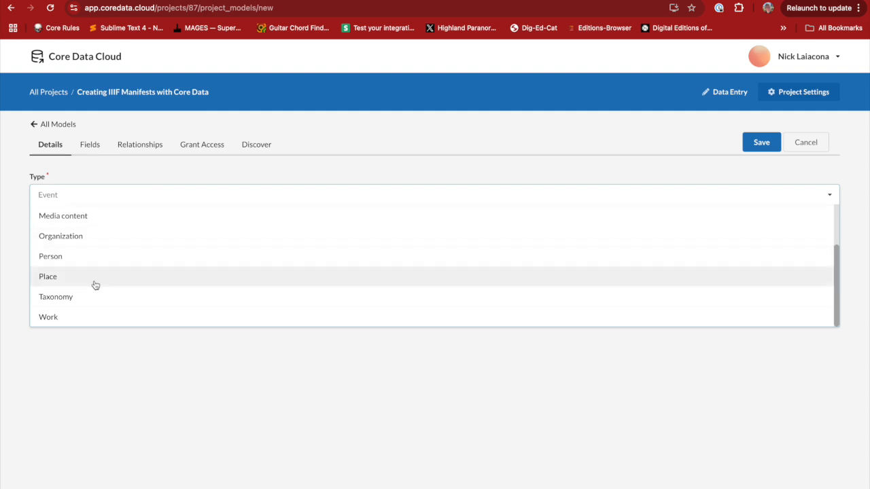
pyautogui.click(82, 319)
pyautogui.click(94, 236)
pyautogui.write('Documents')
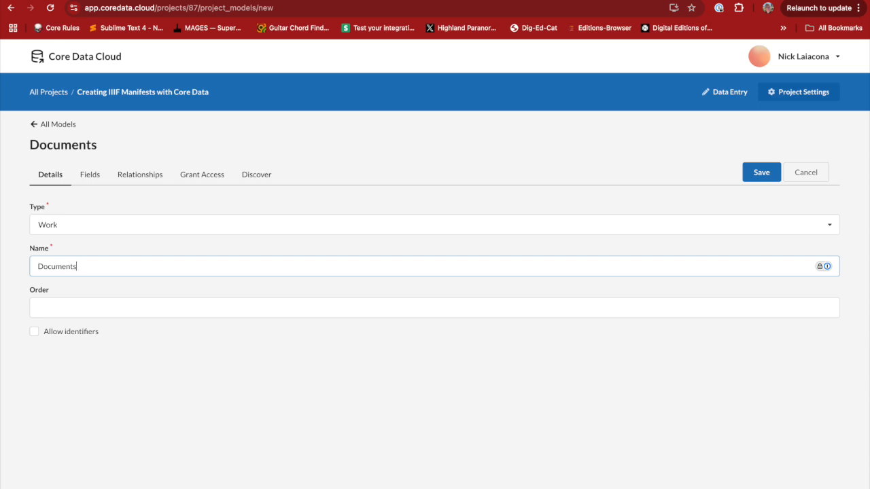
pyautogui.click(762, 174)
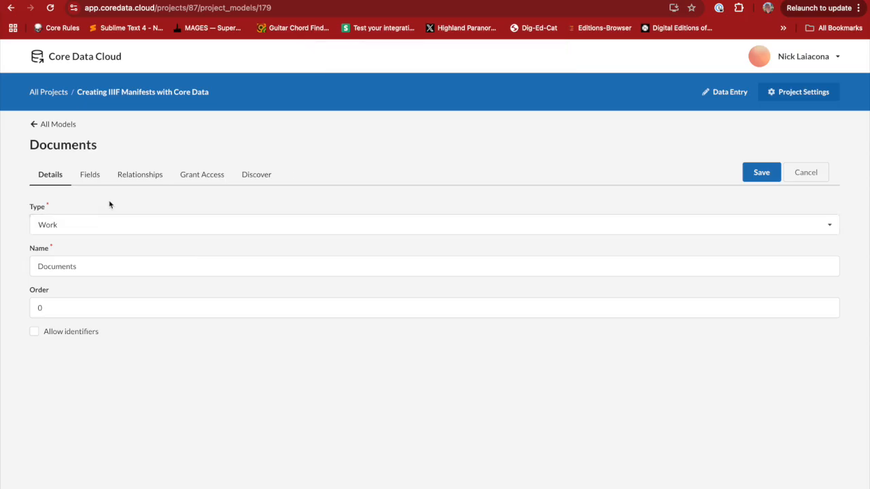
# Step: Add a relationship named "Pages" from Documents to Images, allow multiple related records, and save the model
pyautogui.click(136, 178)
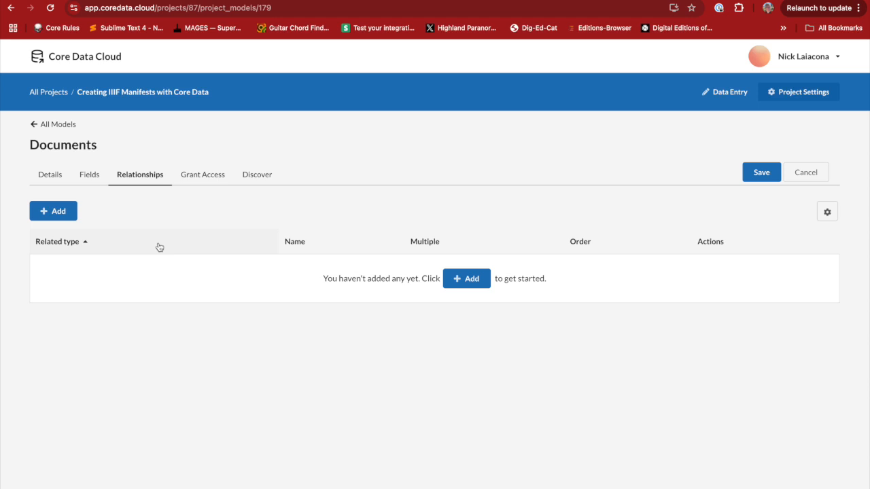
pyautogui.click(469, 279)
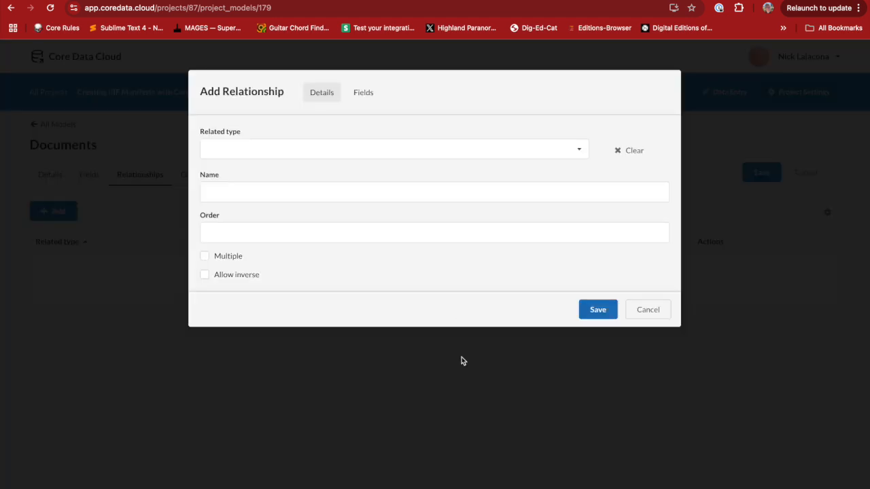
pyautogui.click(291, 151)
pyautogui.click(286, 170)
pyautogui.click(314, 190)
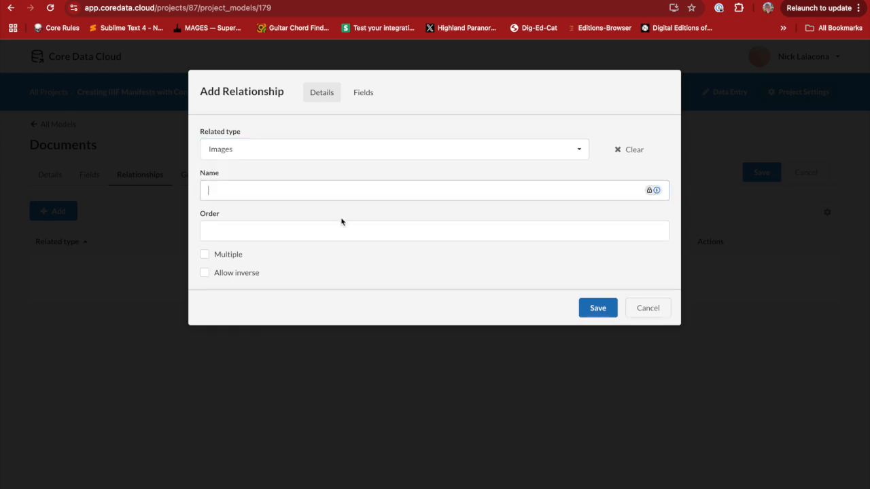
pyautogui.write('Pages')
pyautogui.click(204, 255)
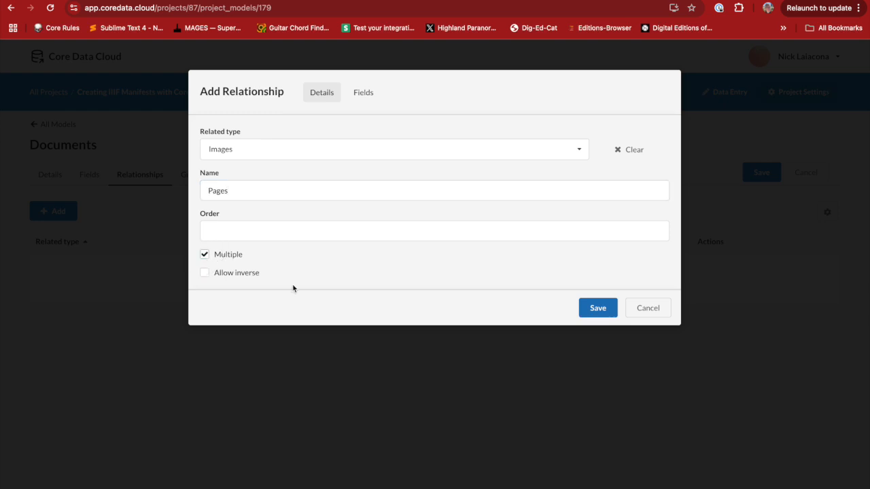
pyautogui.click(596, 310)
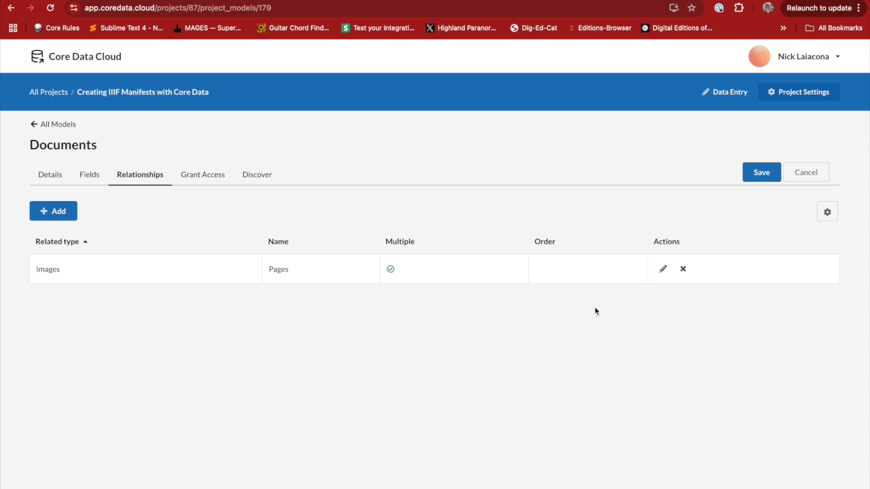
pyautogui.click(763, 172)
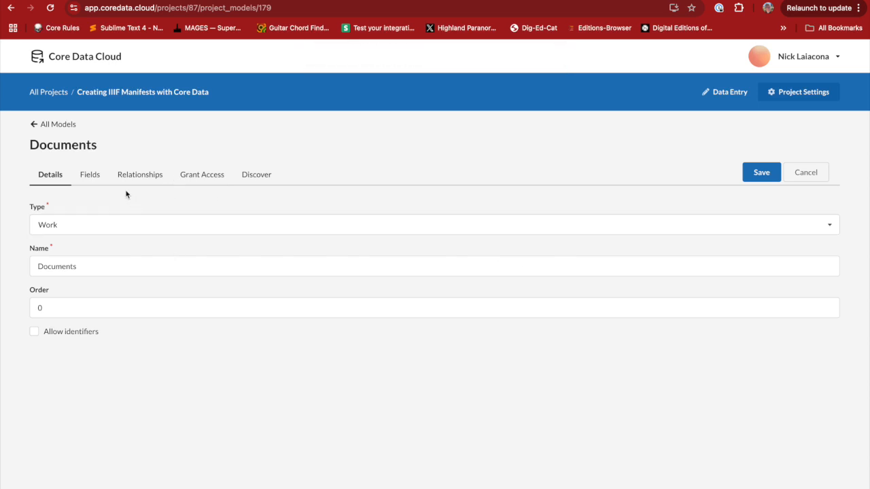
pyautogui.click(88, 179)
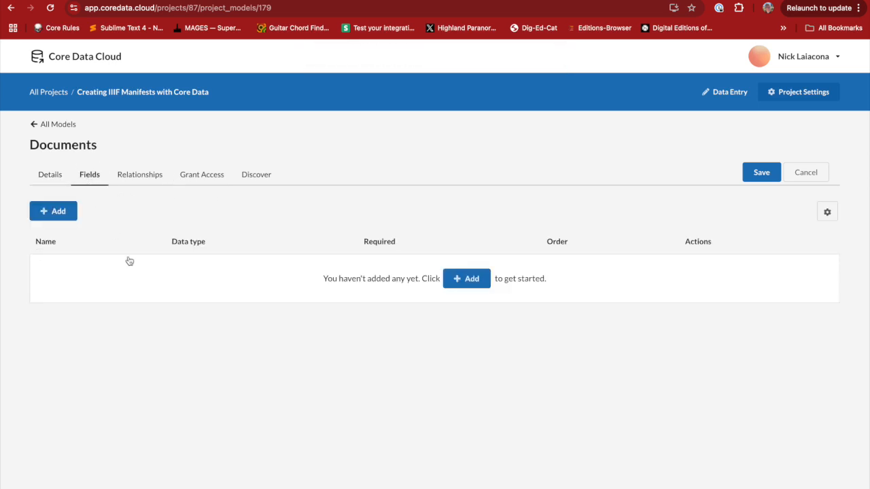
pyautogui.click(129, 178)
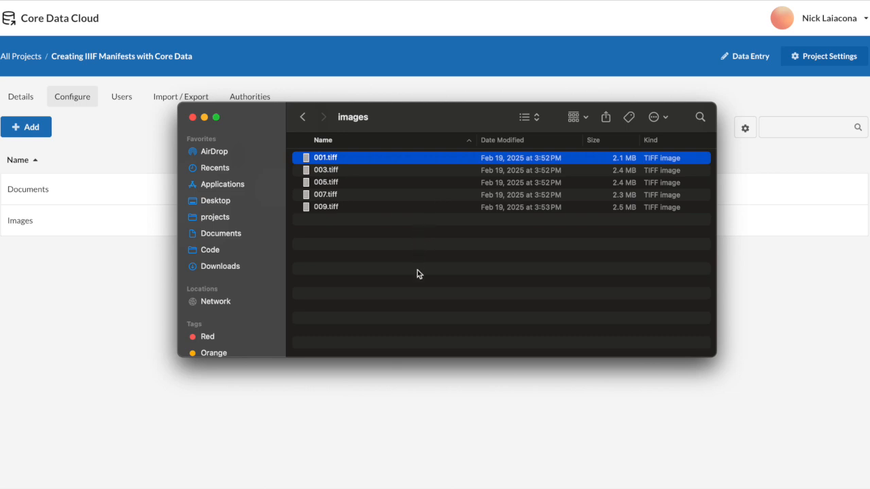
# Step: Look through the TIFF files 001.tiff to 009.tiff in the Finder's images folder and return to the browser
pyautogui.press('Down')
pyautogui.press('Down')
pyautogui.press('Down')
pyautogui.press('Down')
pyautogui.press('Up')
pyautogui.press('Up')
pyautogui.press('Up')
pyautogui.press('Up')
pyautogui.moveTo(440, 107); pyautogui.dragTo(412, 191)
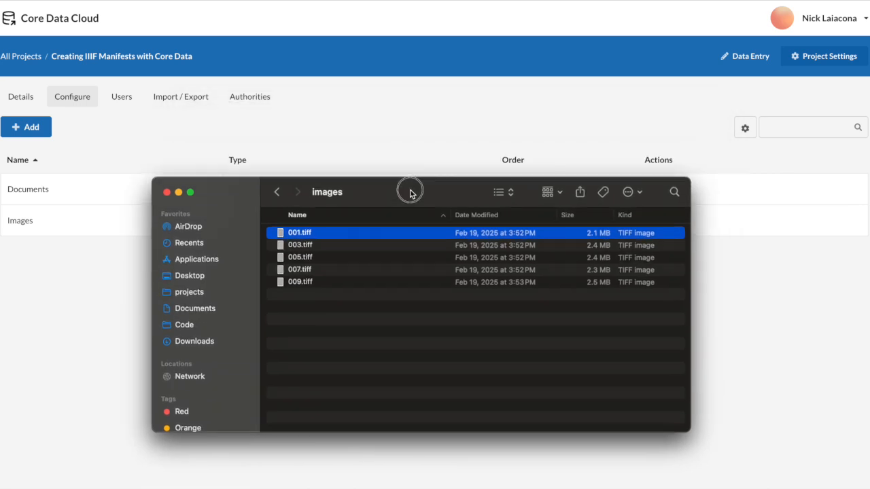
pyautogui.click(427, 111)
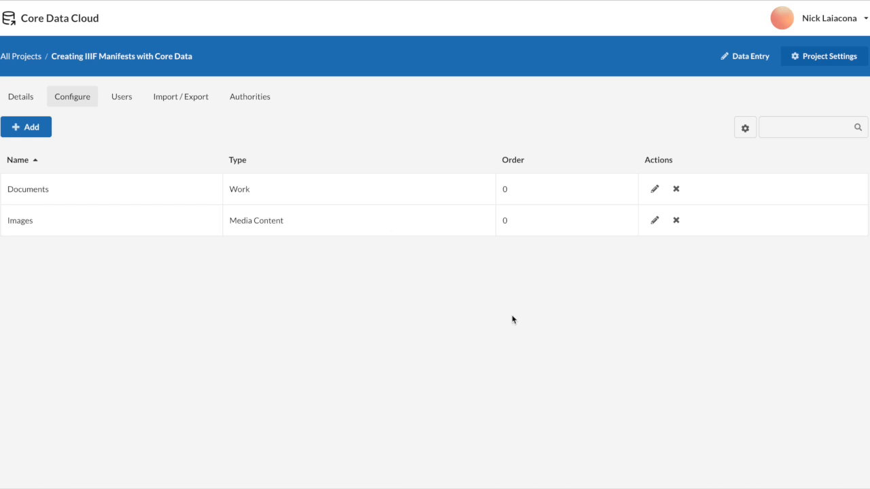
# Step: Create a new Documents record with the primary name "IIIF Demo Document" and save it
pyautogui.click(744, 57)
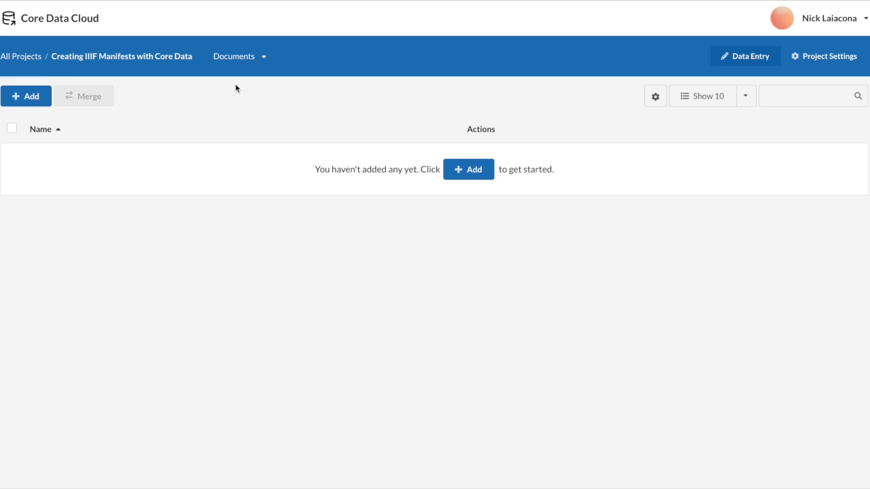
pyautogui.click(240, 58)
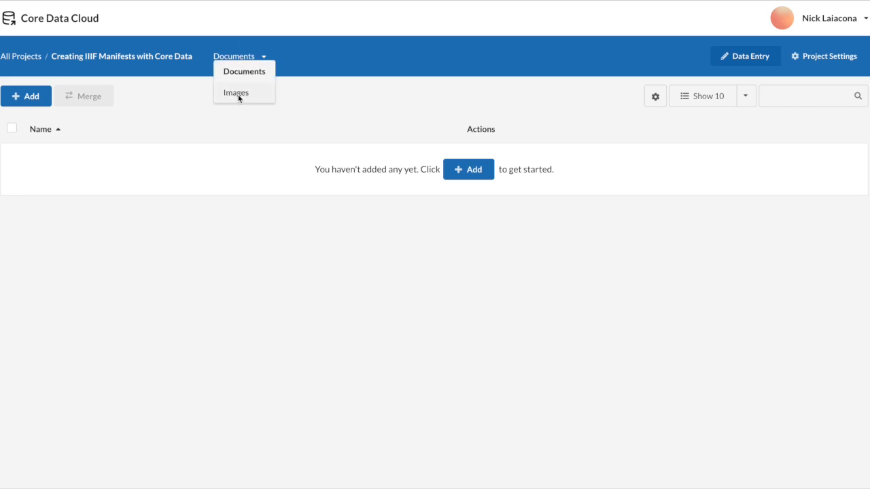
pyautogui.click(321, 64)
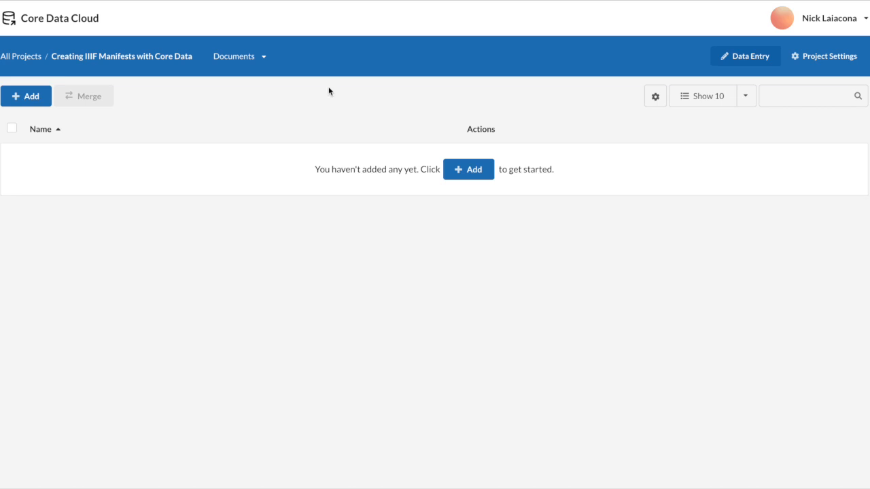
pyautogui.click(466, 172)
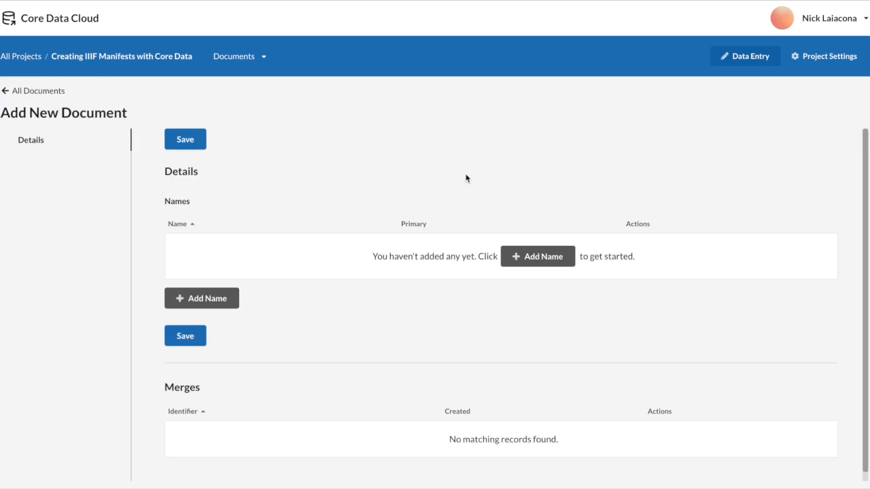
pyautogui.click(541, 258)
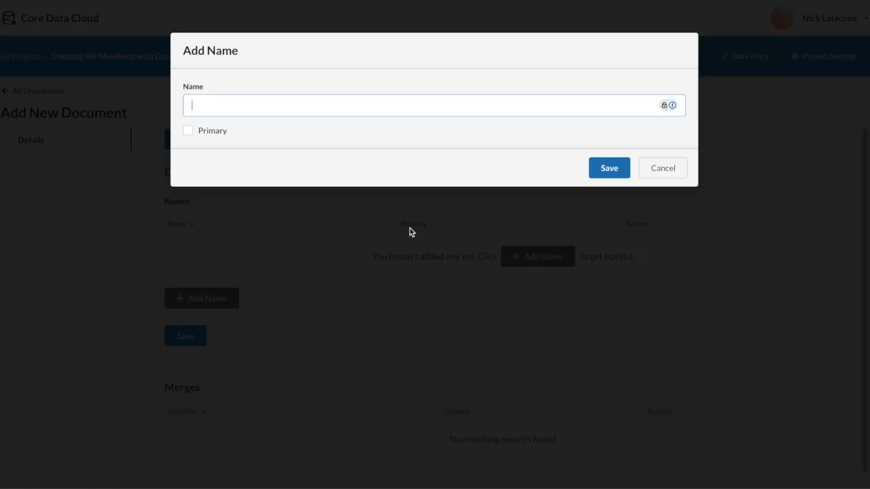
pyautogui.write('IIIF Demo Document')
pyautogui.click(220, 132)
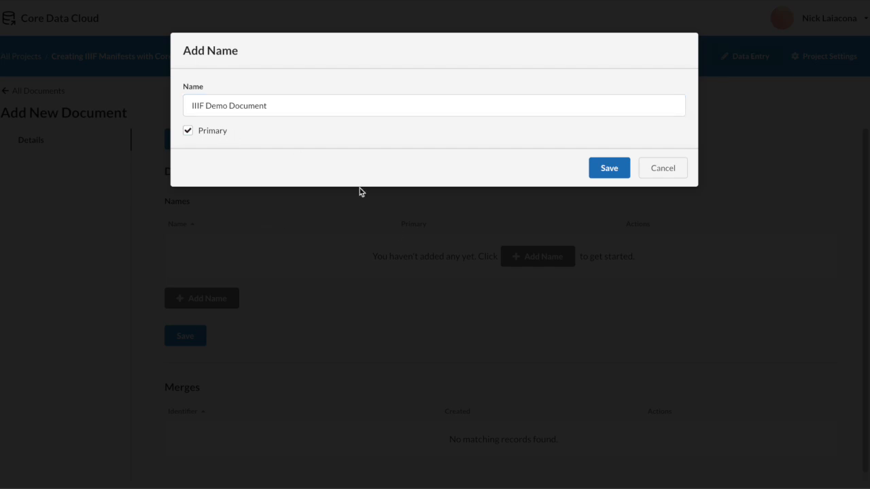
pyautogui.click(610, 169)
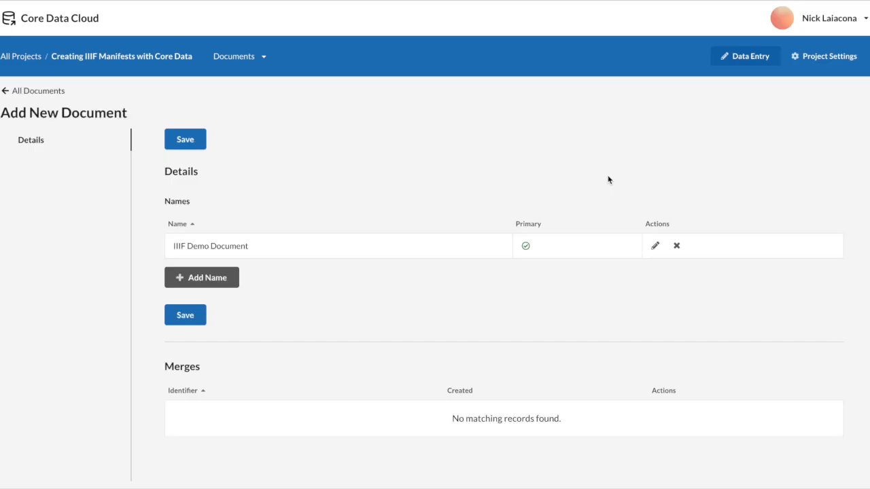
pyautogui.click(189, 318)
# Step: Upload all five TIFF files from the Finder's images folder to the Pages of IIIF Demo Document
pyautogui.scroll(-1, 262, 299)
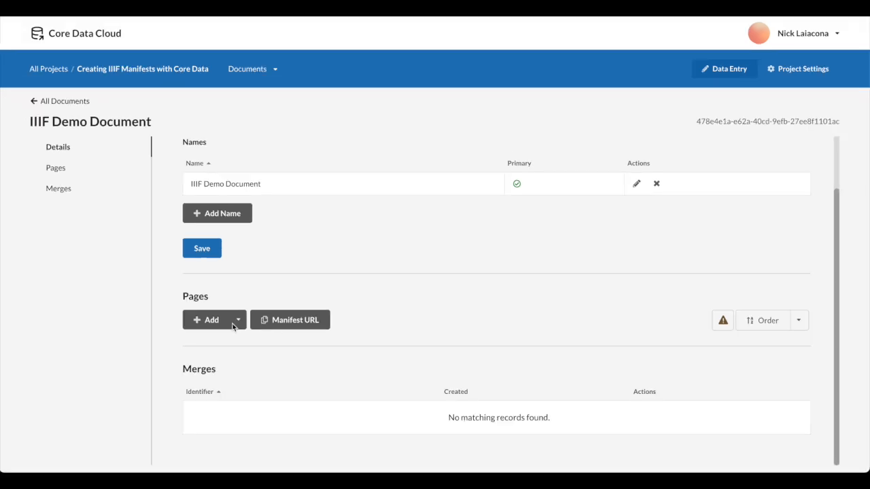
pyautogui.click(213, 321)
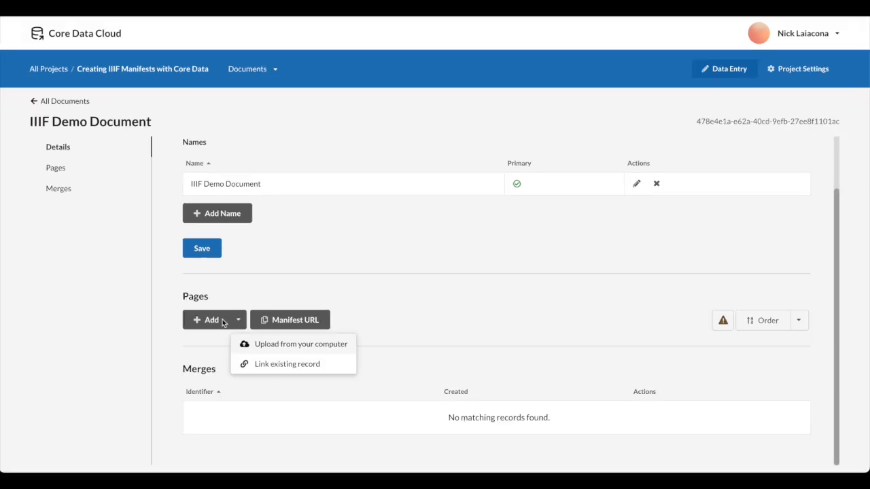
pyautogui.click(272, 345)
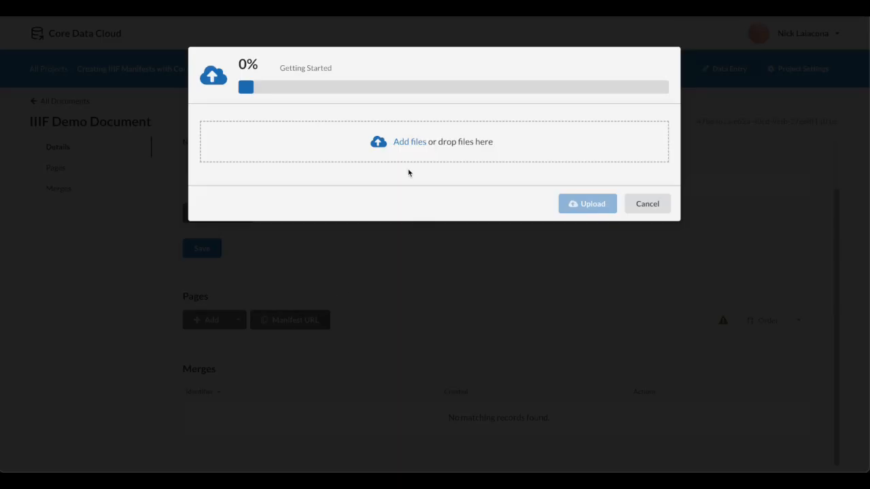
pyautogui.press('super+Tab')
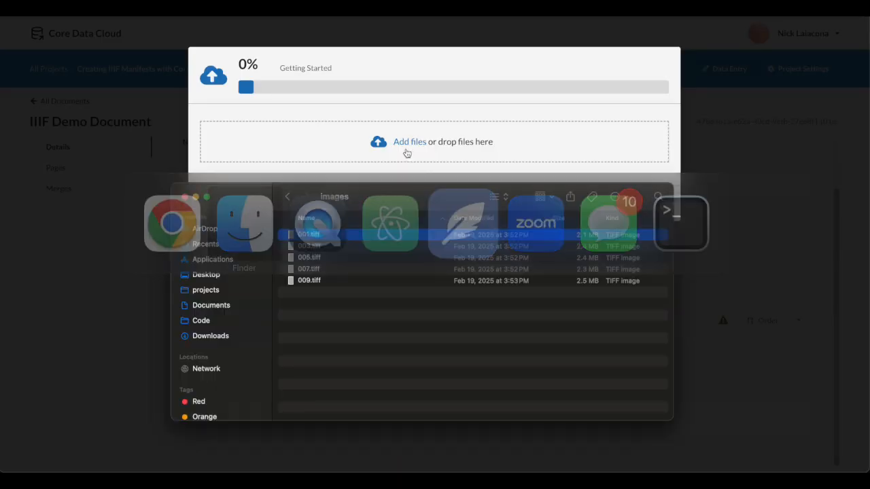
pyautogui.press('super+a')
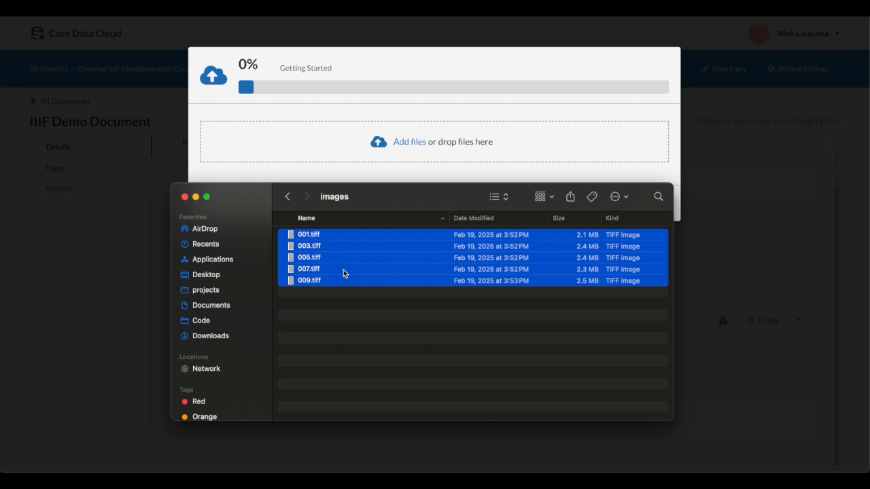
pyautogui.moveTo(319, 269); pyautogui.dragTo(460, 139)
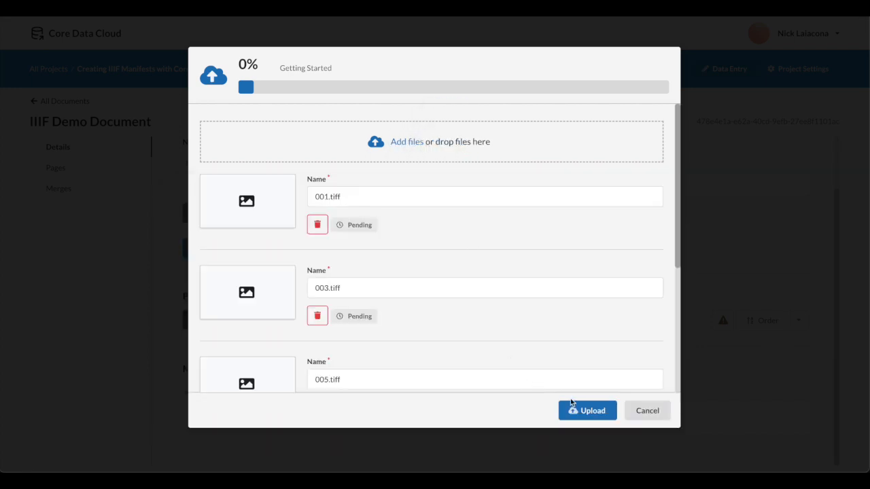
pyautogui.click(585, 416)
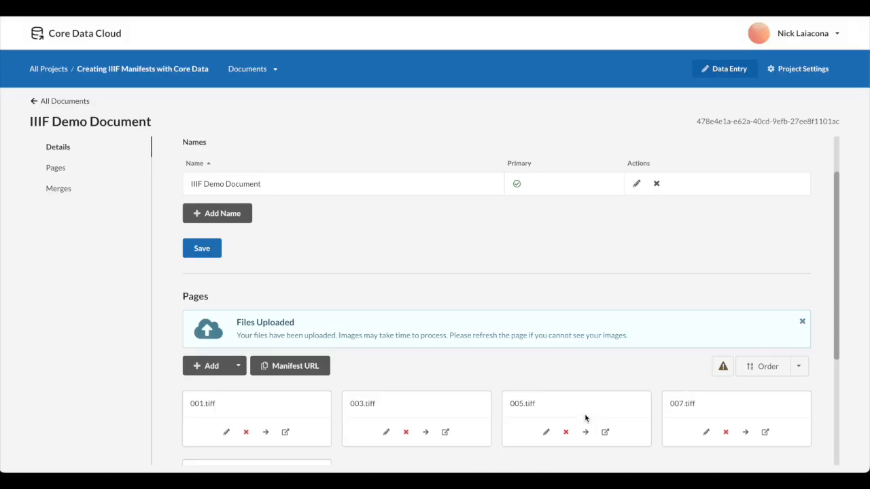
# Step: Examine the thumbnails of the uploaded images in the document's Pages section
pyautogui.scroll(-1, 582, 236)
pyautogui.scroll(-3, 590, 210)
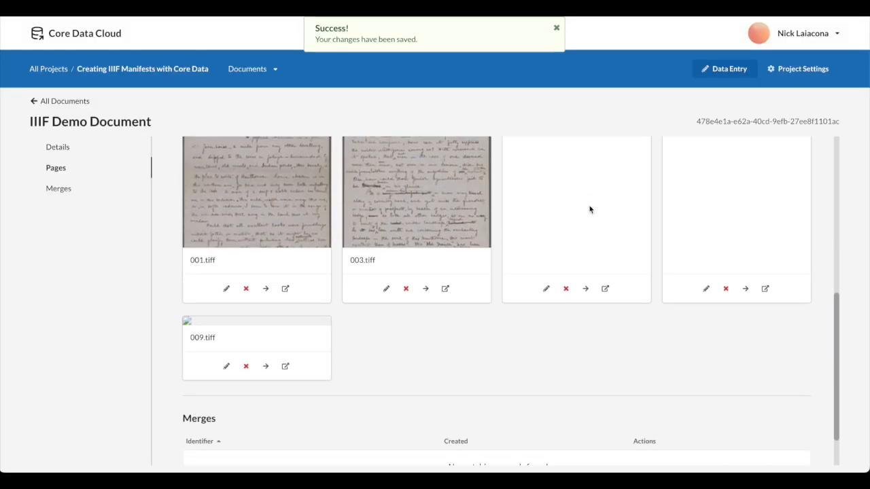
pyautogui.scroll(1, 590, 209)
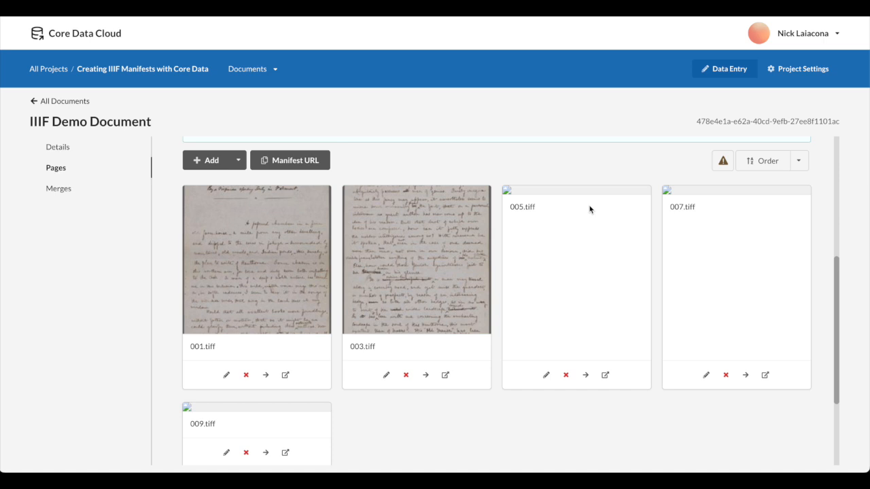
pyautogui.scroll(-6, 589, 210)
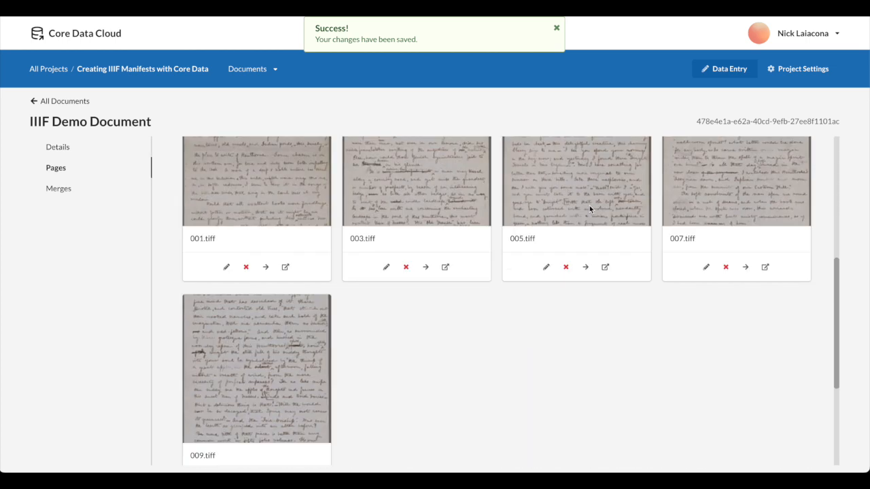
pyautogui.scroll(4, 589, 209)
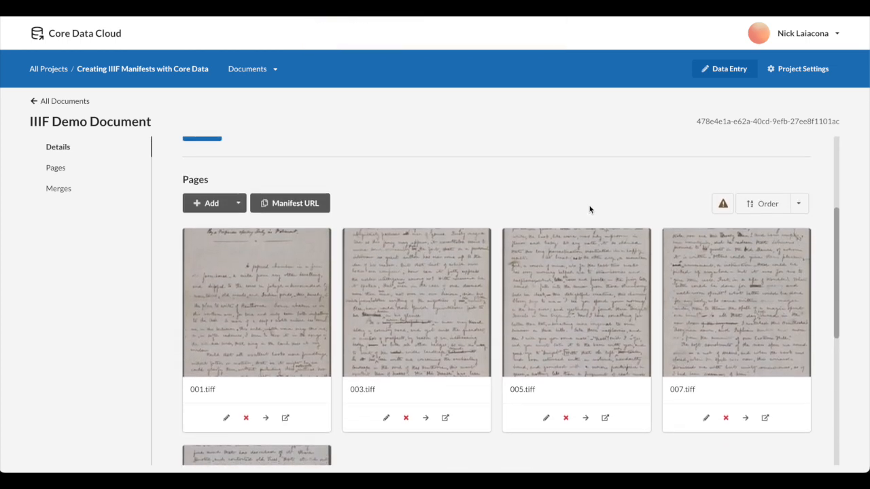
pyautogui.scroll(-1, 589, 207)
pyautogui.scroll(-4, 589, 206)
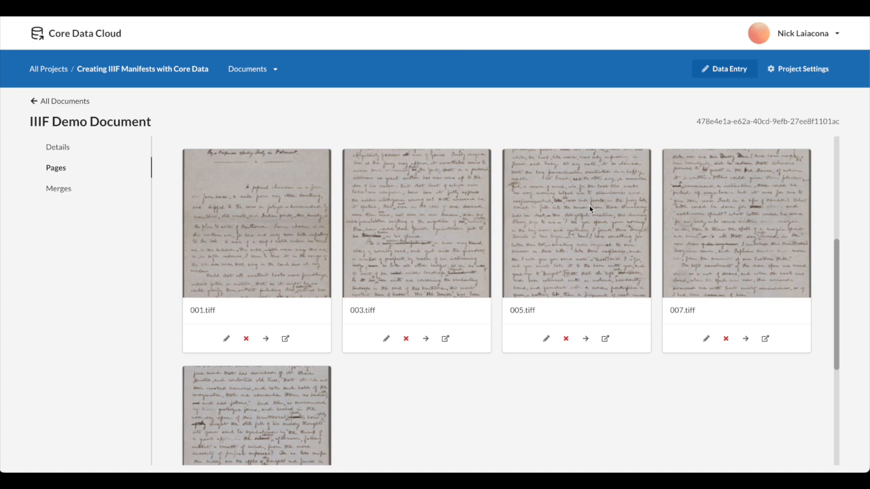
pyautogui.scroll(4, 589, 205)
pyautogui.scroll(1, 589, 205)
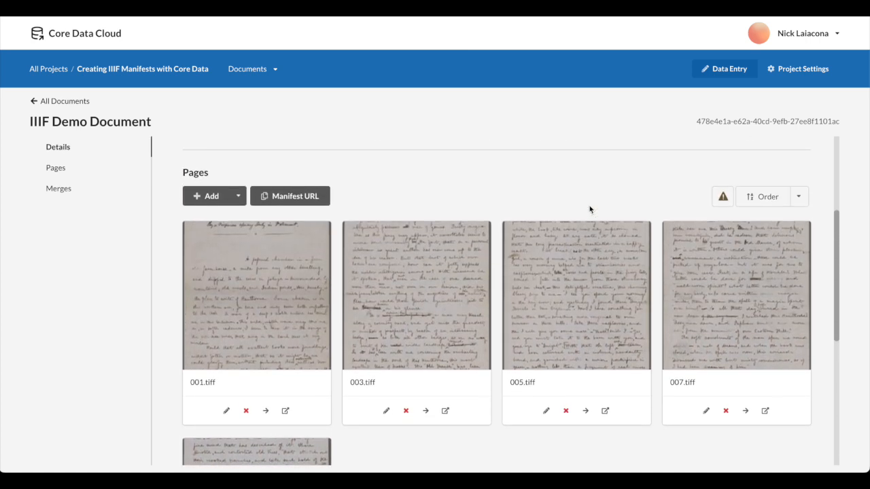
# Step: Copy the manifest URL of Pages, switch to the desktop editor's "Creating IIIF Manifests" project, and load the URL for IIIF import
pyautogui.click(306, 199)
pyautogui.click(564, 471)
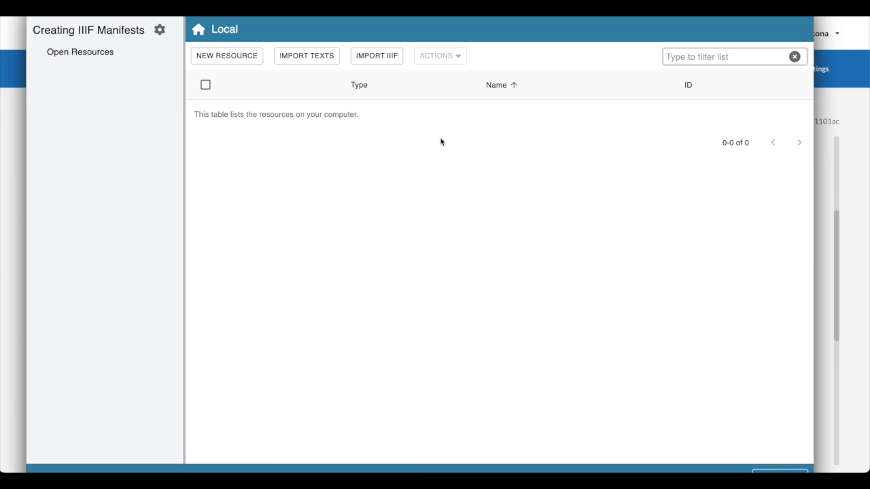
pyautogui.click(376, 56)
pyautogui.hotkey('ctrl', 'v')
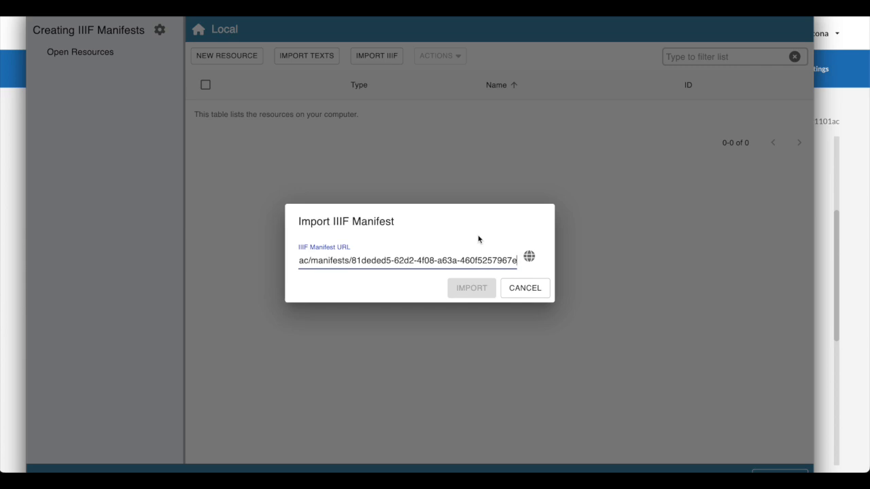
pyautogui.click(529, 256)
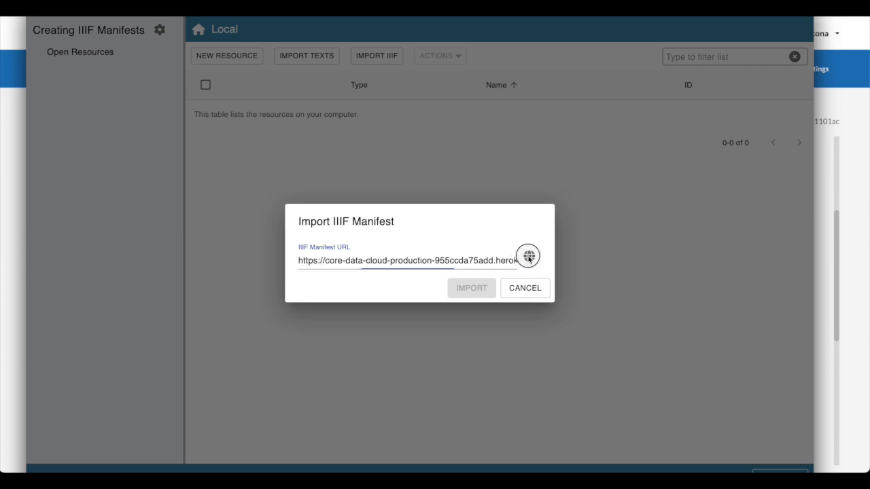
# Step: Select the Facsimile under "IIIF Demo Document: Pages" and import it into the local project
pyautogui.click(382, 272)
pyautogui.click(365, 277)
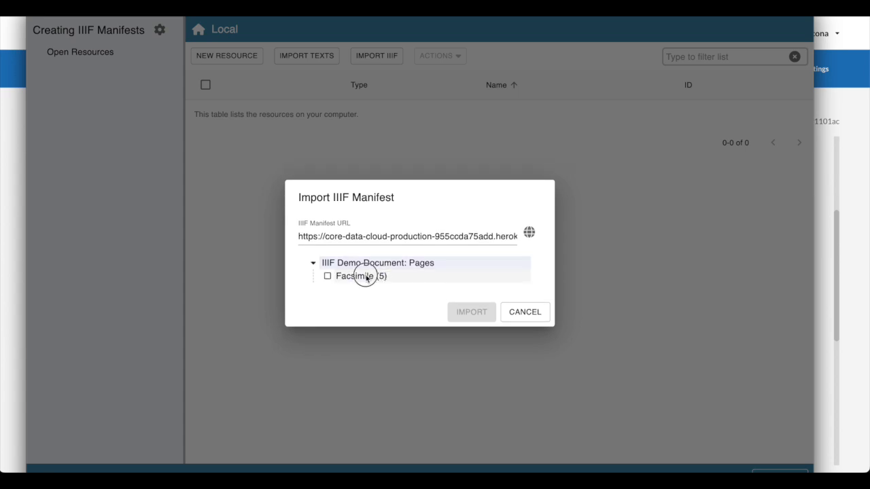
pyautogui.click(472, 312)
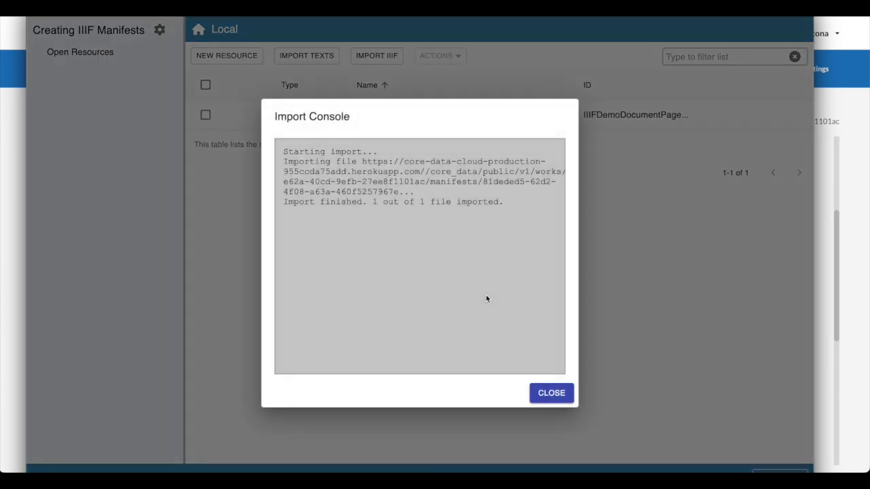
# Step: Open the imported IIIF Demo Document: Pages facsimile, view its images from 001.tiff to 005.tiff, and return to the document's resource list
pyautogui.click(553, 396)
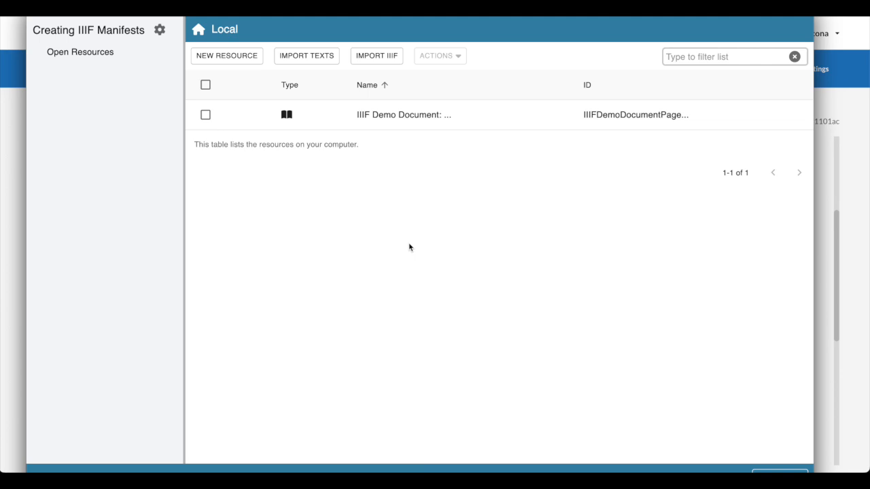
pyautogui.click(395, 117)
pyautogui.click(418, 115)
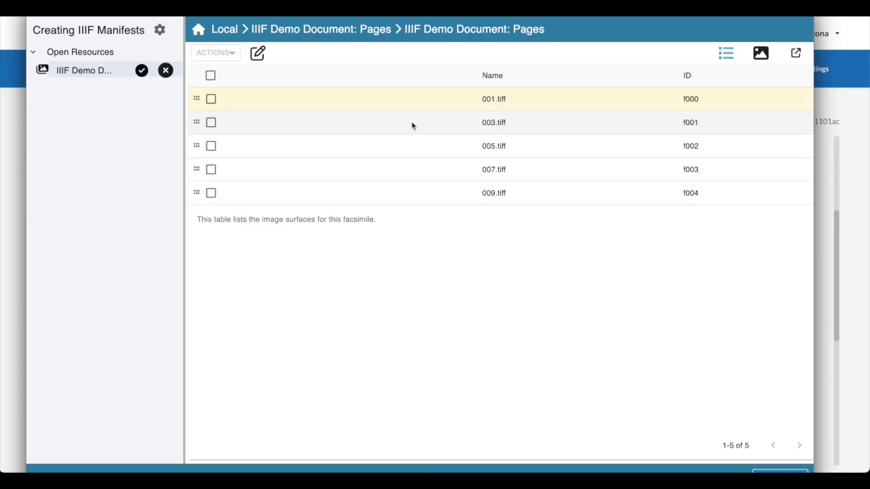
pyautogui.click(487, 99)
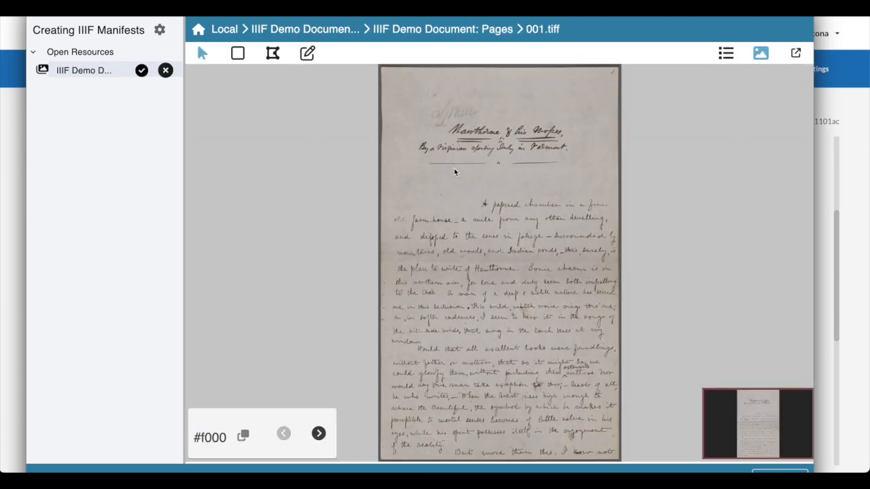
pyautogui.click(319, 433)
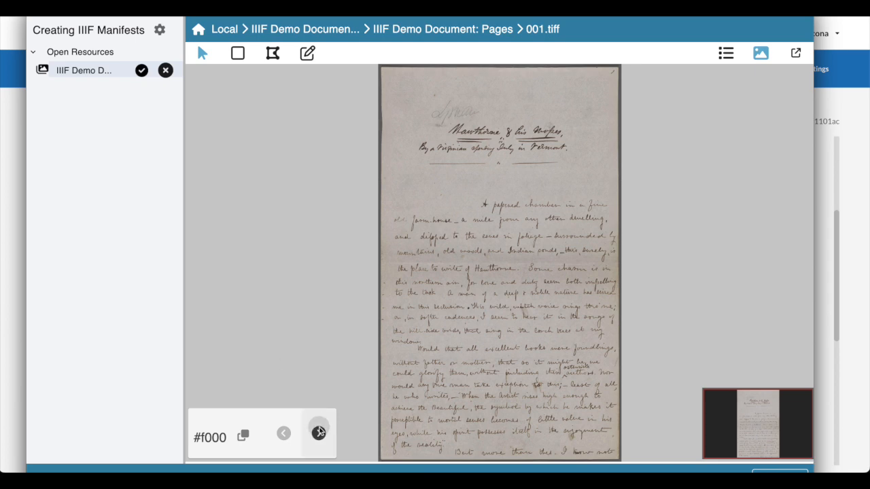
pyautogui.click(319, 433)
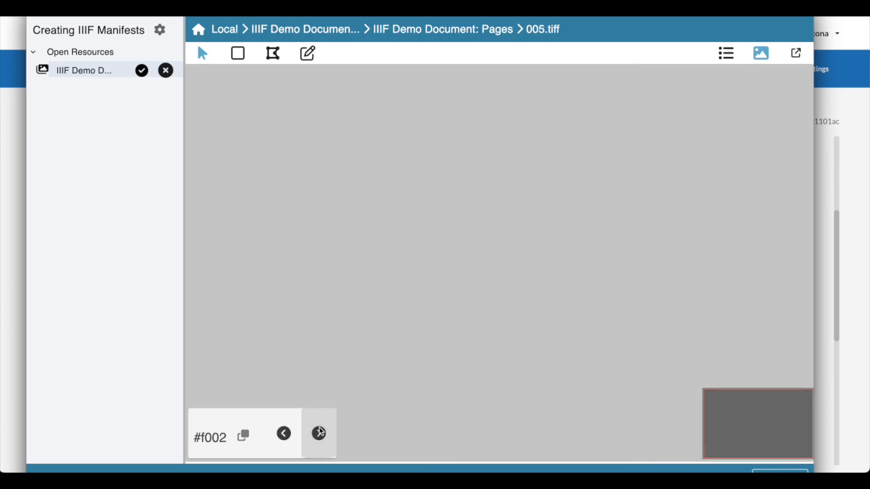
pyautogui.click(386, 33)
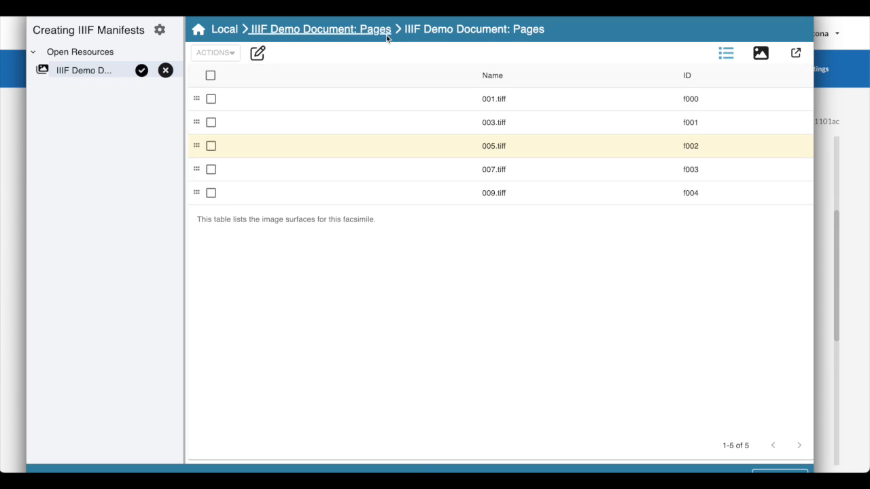
pyautogui.click(320, 35)
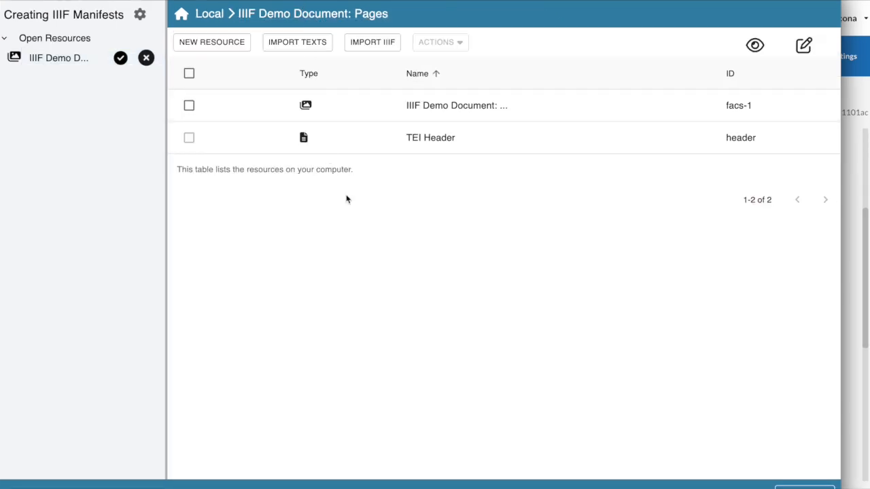
# Step: Switch back to Core Data Cloud and review the page images of IIIF Demo Document
pyautogui.press('super+Tab')
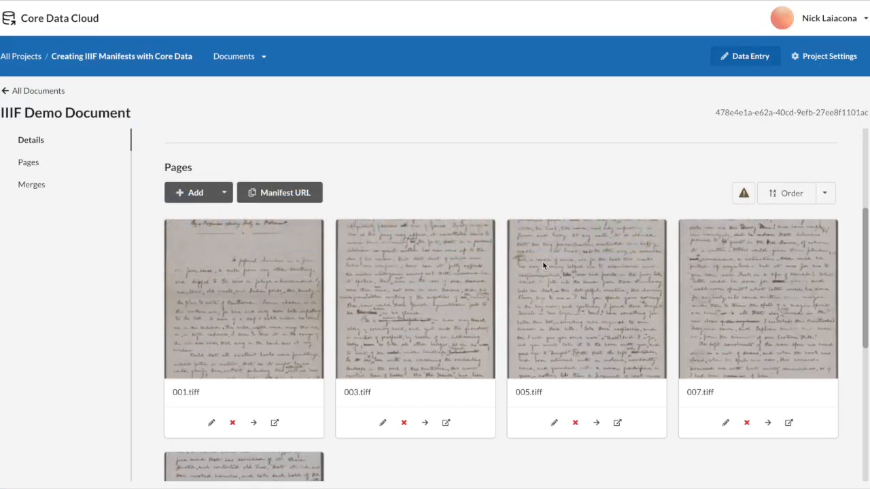
pyautogui.scroll(-2, 542, 262)
pyautogui.scroll(1, 542, 261)
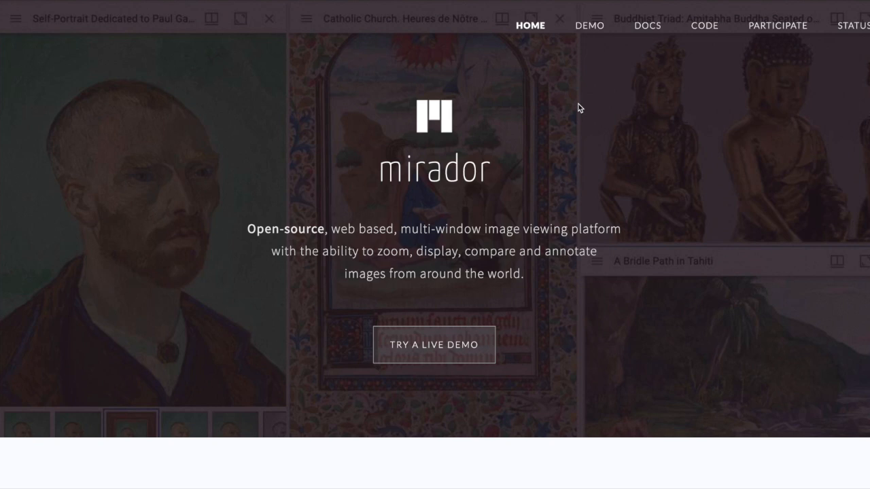
# Step: Launch Mirador's live demo and add the copied manifest URL of IIIF Demo Document: Pages as a new resource
pyautogui.click(418, 348)
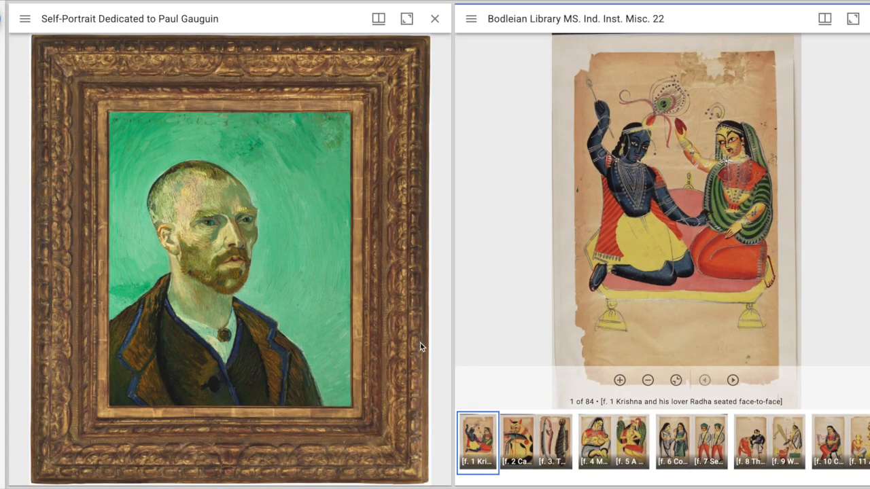
pyautogui.click(2, 20)
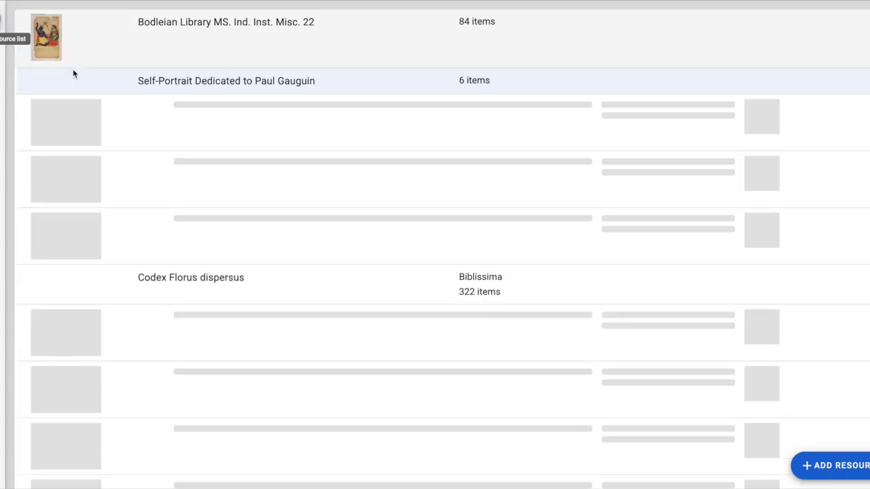
pyautogui.click(836, 465)
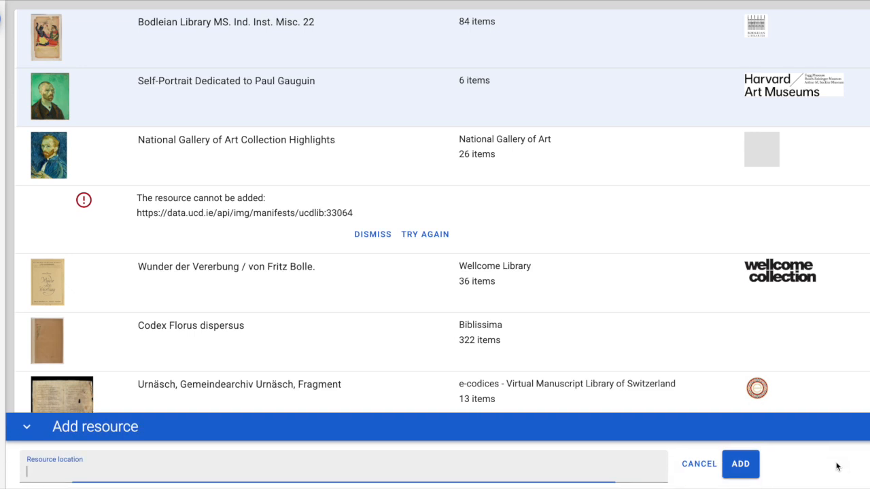
pyautogui.press('super+v')
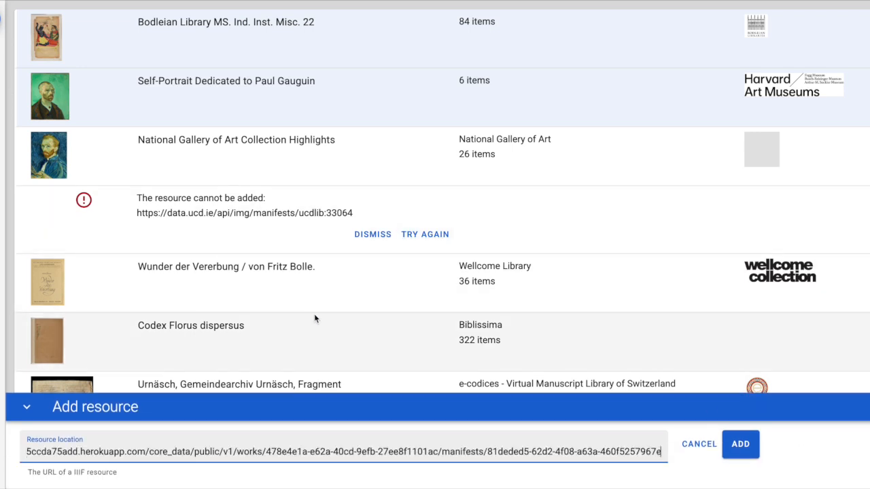
pyautogui.click(725, 449)
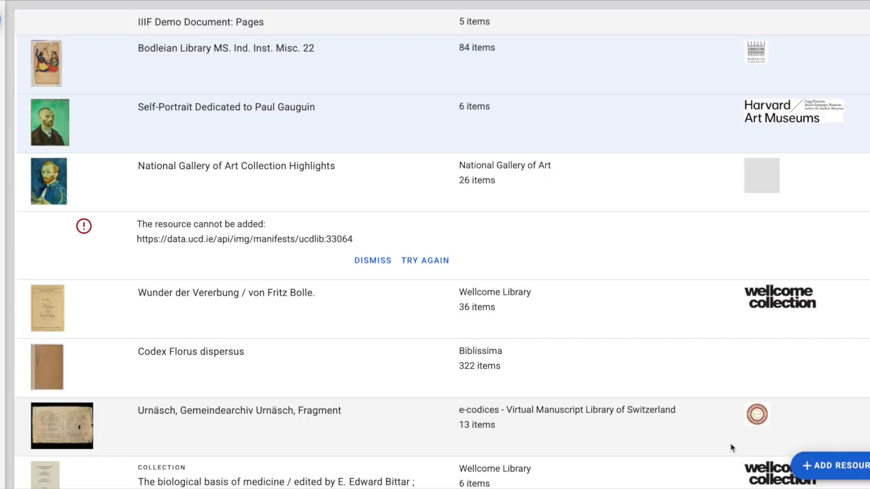
pyautogui.scroll(1, 406, 184)
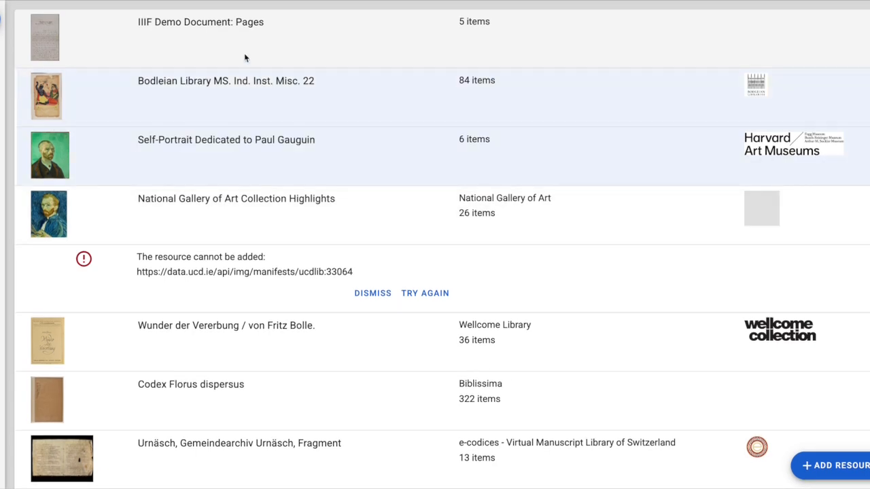
# Step: Open IIIF Demo Document: Pages in the viewer, close the Self-Portrait and Bodleian Library windows, and maximize the document's window
pyautogui.click(209, 27)
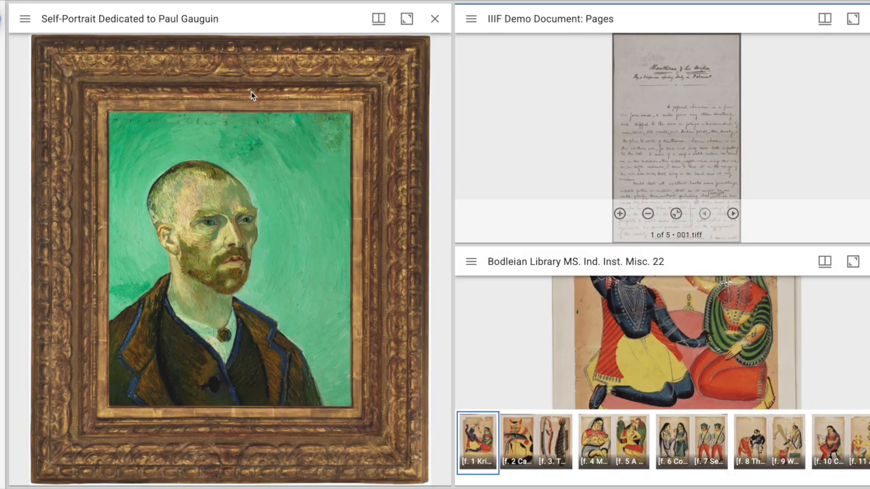
pyautogui.click(434, 19)
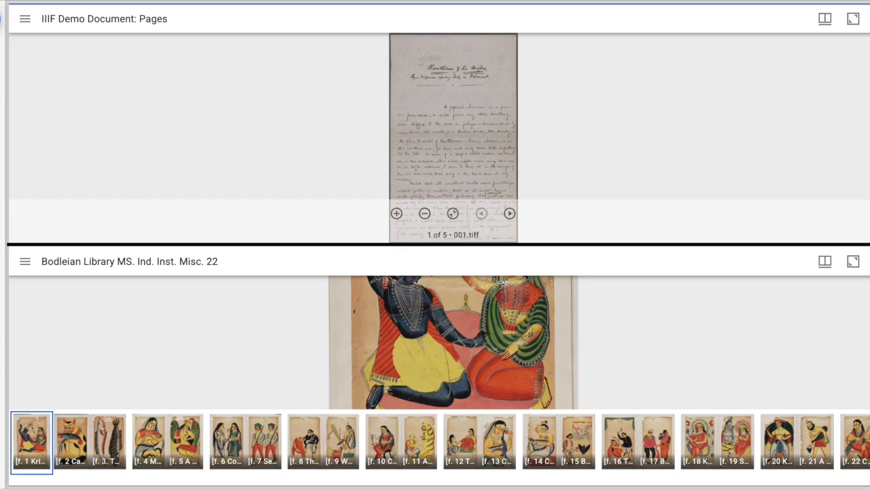
pyautogui.click(864, 262)
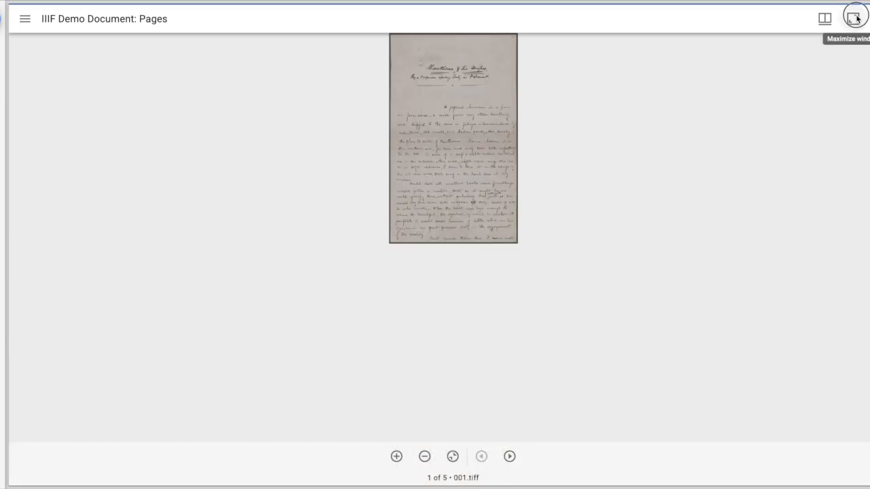
pyautogui.click(856, 19)
# Step: Inspect 001.tiff by zooming in and back out, and advance through the pages to 005.tiff
pyautogui.scroll(6, 423, 242)
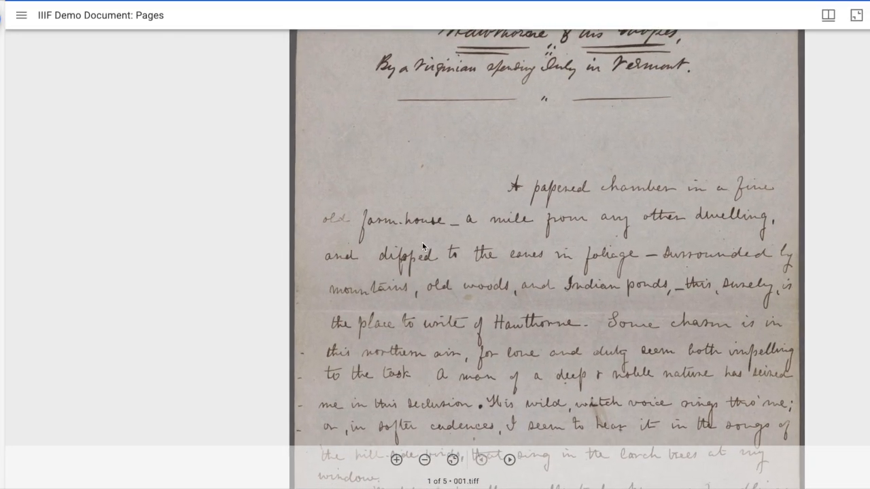
pyautogui.scroll(-5, 422, 242)
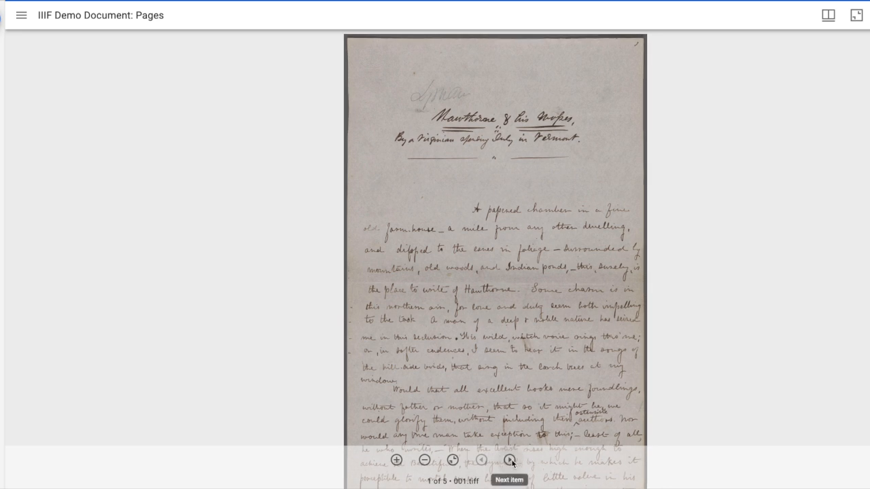
pyautogui.click(510, 460)
pyautogui.click(511, 460)
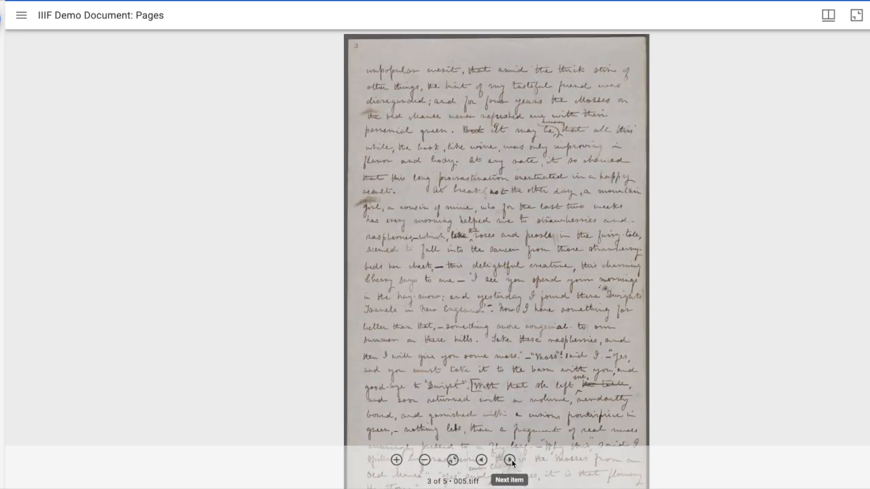